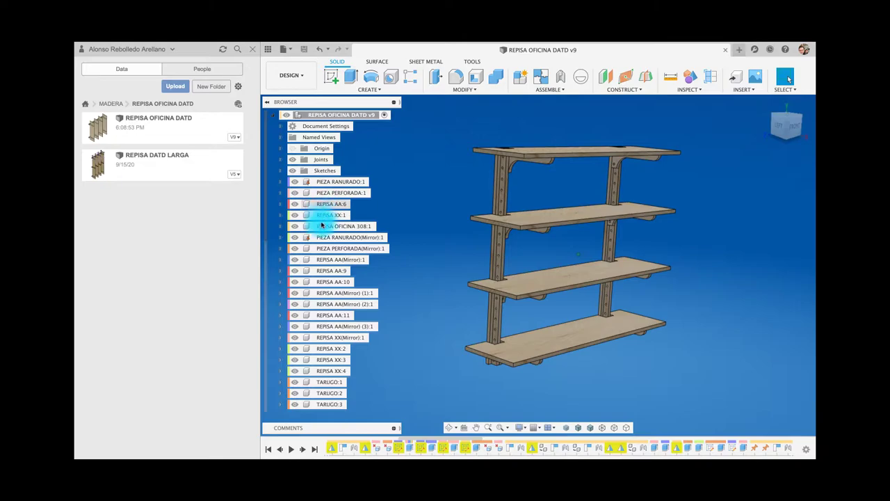
# - Create a new component named GRUPO TARUGOS under the shelf assembly's root
pyautogui.scroll(-2, 314, 354)
pyautogui.scroll(-3, 313, 354)
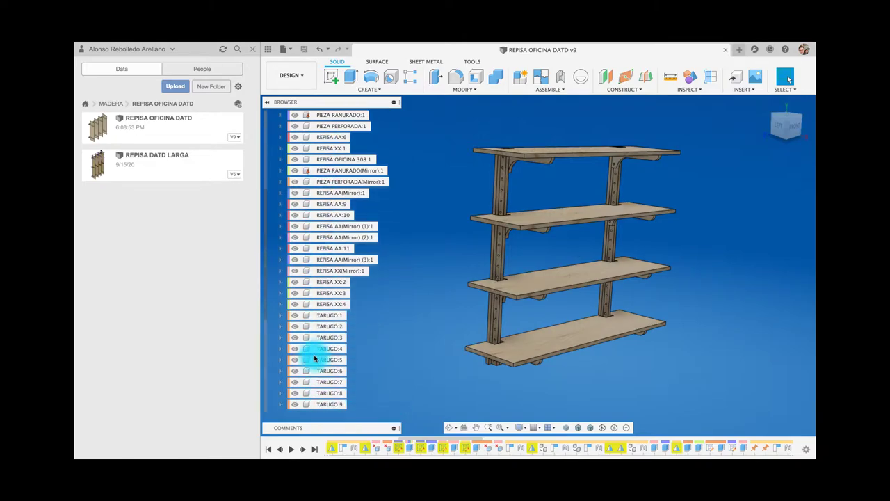
pyautogui.scroll(-3, 314, 354)
pyautogui.scroll(-2, 314, 354)
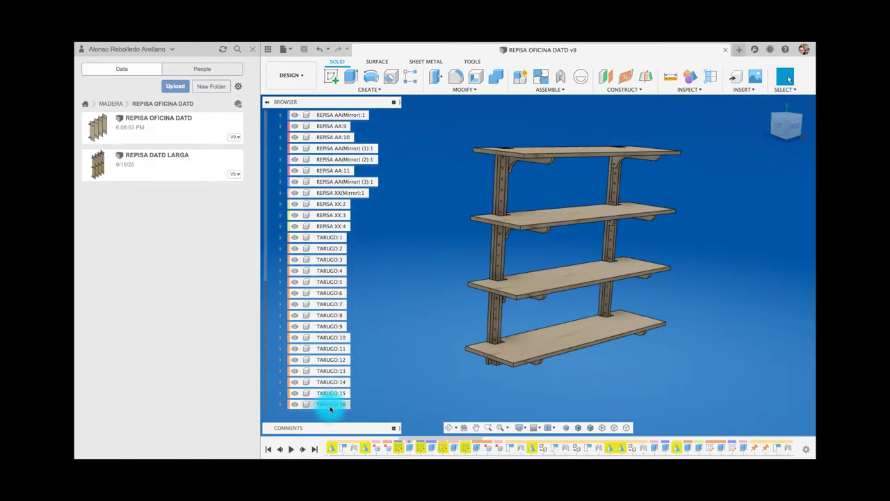
pyautogui.keyDown('shift'); pyautogui.moveTo(363, 371); pyautogui.dragTo(379, 366, button='middle'); pyautogui.keyUp('shift')
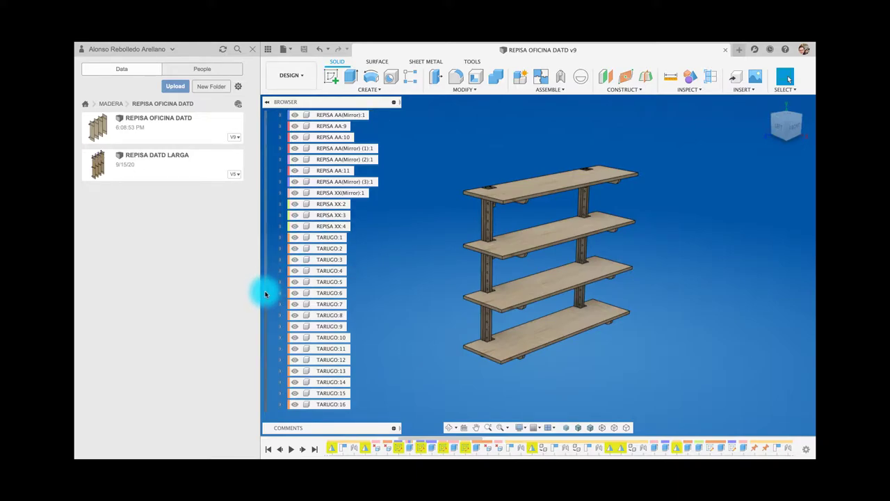
pyautogui.moveTo(265, 293)
pyautogui.mouseDown()
pyautogui.moveTo(265, 133)
pyautogui.moveTo(270, 320)
pyautogui.mouseUp()
pyautogui.moveTo(265, 279)
pyautogui.mouseDown()
pyautogui.moveTo(267, 146)
pyautogui.moveTo(264, 249)
pyautogui.mouseUp()
pyautogui.scroll(5, 333, 193)
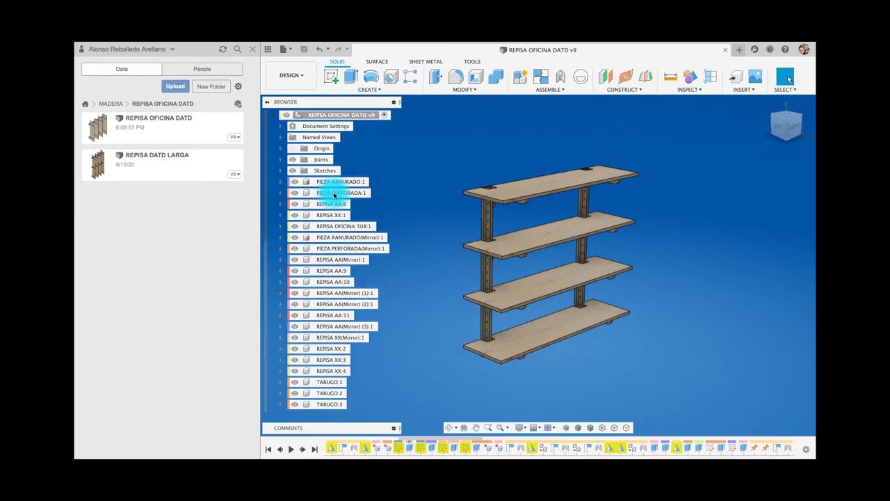
pyautogui.click(355, 115)
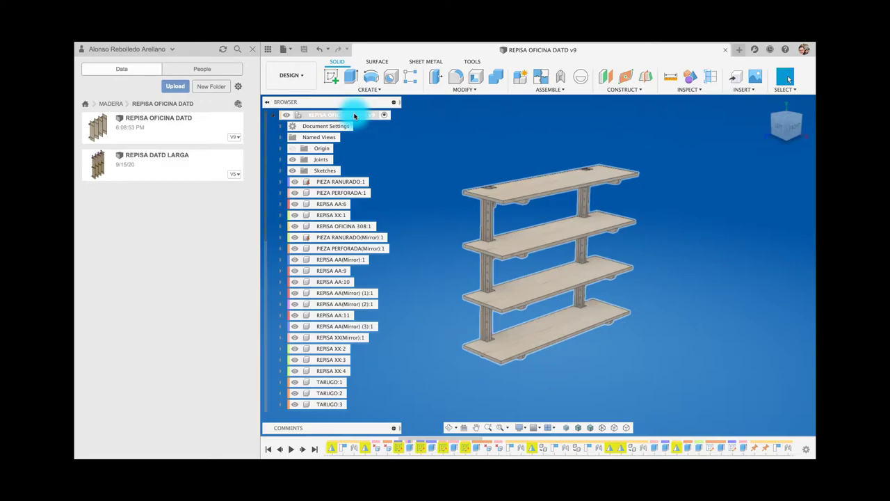
pyautogui.rightClick(355, 115)
pyautogui.click(378, 124)
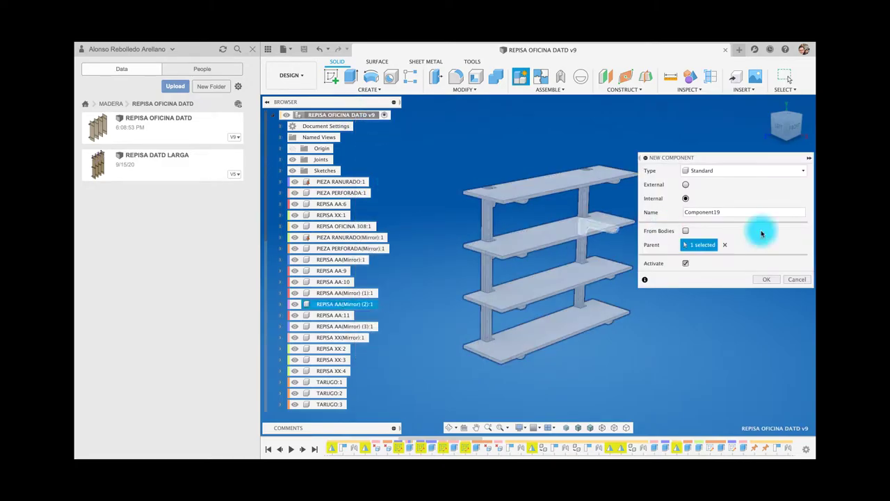
pyautogui.moveTo(737, 212); pyautogui.dragTo(668, 211)
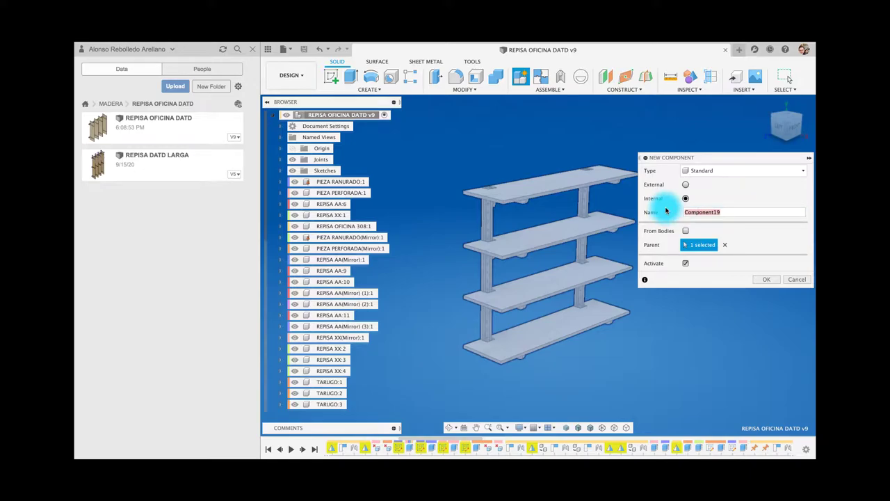
pyautogui.write('GRUPO ')
pyautogui.write('TARUGOS')
pyautogui.click(766, 279)
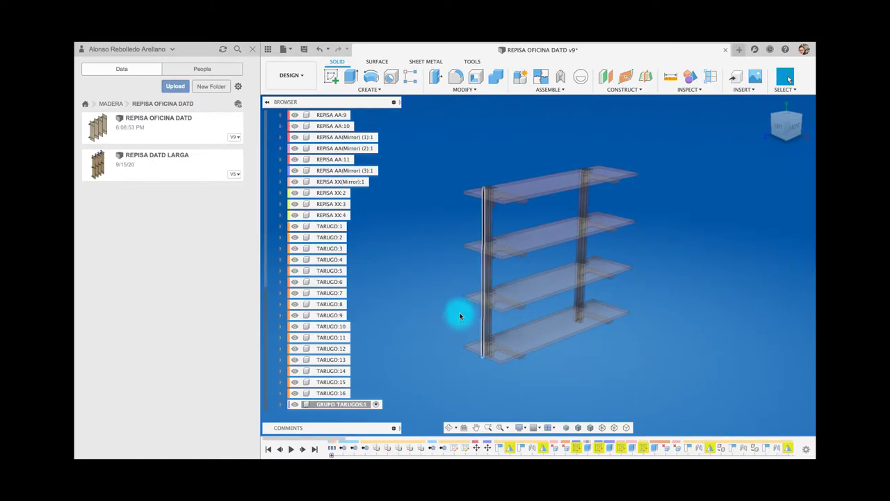
# - Move dowels TARUGO:1 through TARUGO:16 into GRUPO TARUGOS:1 and toggle its visibility to verify
pyautogui.click(334, 392)
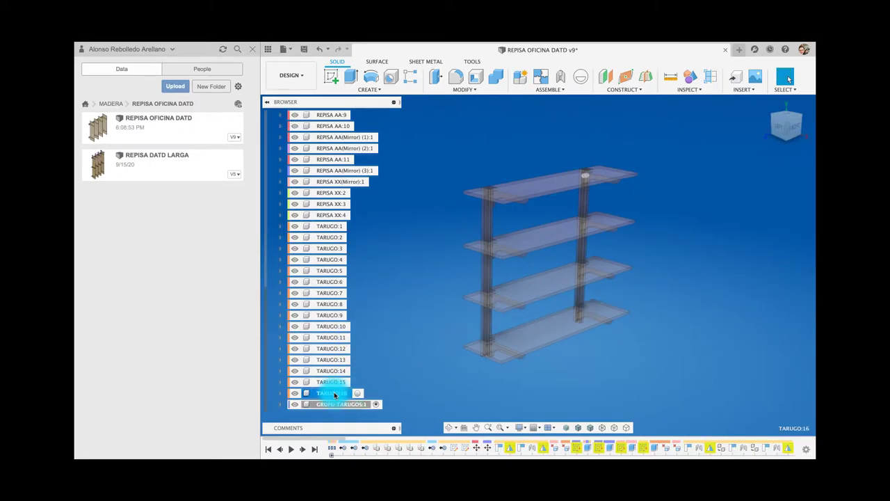
pyautogui.keyDown('shift'); pyautogui.click(336, 382); pyautogui.keyUp('shift')
pyautogui.keyDown('shift'); pyautogui.click(338, 372); pyautogui.keyUp('shift')
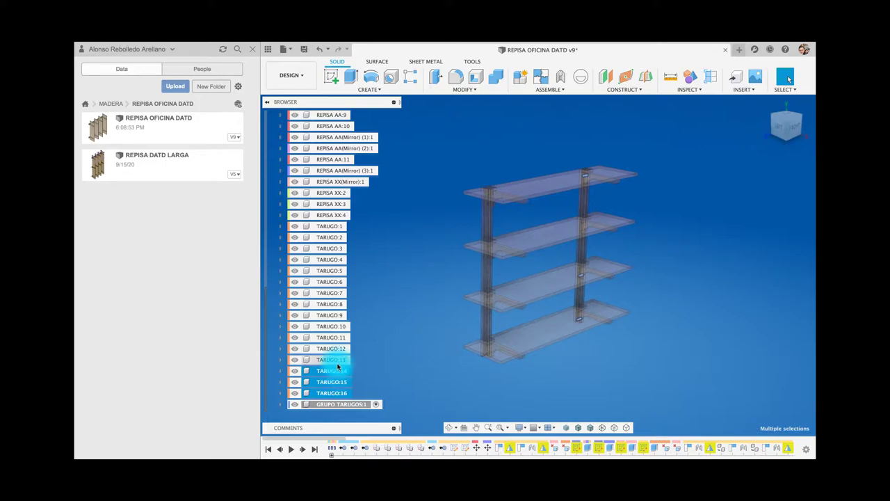
pyautogui.keyDown('shift'); pyautogui.click(337, 360); pyautogui.keyUp('shift')
pyautogui.keyDown('shift'); pyautogui.click(336, 349); pyautogui.keyUp('shift')
pyautogui.keyDown('shift'); pyautogui.click(335, 338); pyautogui.keyUp('shift')
pyautogui.keyDown('shift'); pyautogui.click(335, 327); pyautogui.keyUp('shift')
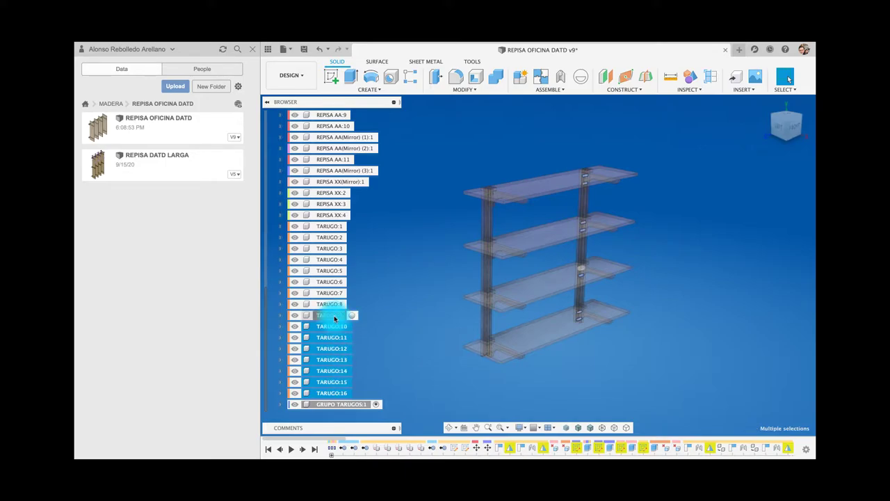
pyautogui.keyDown('shift'); pyautogui.click(334, 316); pyautogui.keyUp('shift')
pyautogui.keyDown('shift'); pyautogui.click(331, 304); pyautogui.keyUp('shift')
pyautogui.keyDown('shift'); pyautogui.click(332, 293); pyautogui.keyUp('shift')
pyautogui.keyDown('shift'); pyautogui.click(334, 282); pyautogui.keyUp('shift')
pyautogui.keyDown('shift'); pyautogui.click(333, 270); pyautogui.keyUp('shift')
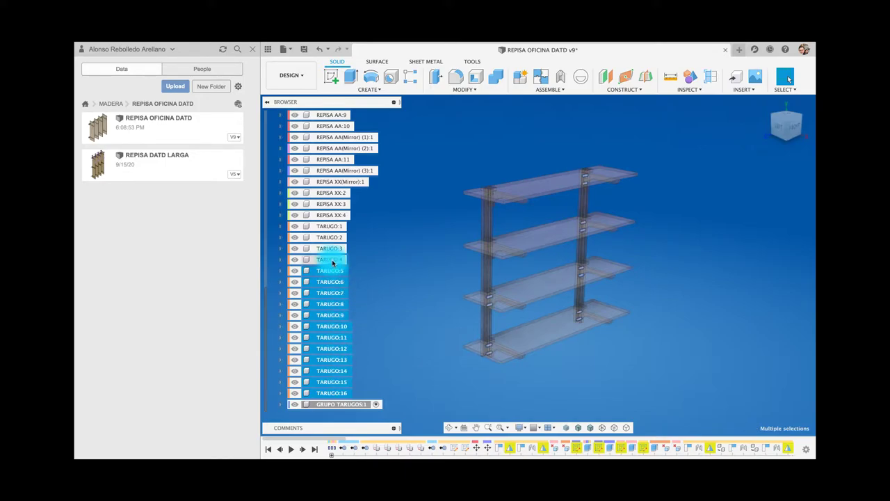
pyautogui.keyDown('shift'); pyautogui.click(332, 258); pyautogui.keyUp('shift')
pyautogui.keyDown('shift'); pyautogui.click(332, 248); pyautogui.keyUp('shift')
pyautogui.keyDown('shift'); pyautogui.click(334, 237); pyautogui.keyUp('shift')
pyautogui.keyDown('shift'); pyautogui.click(334, 227); pyautogui.keyUp('shift')
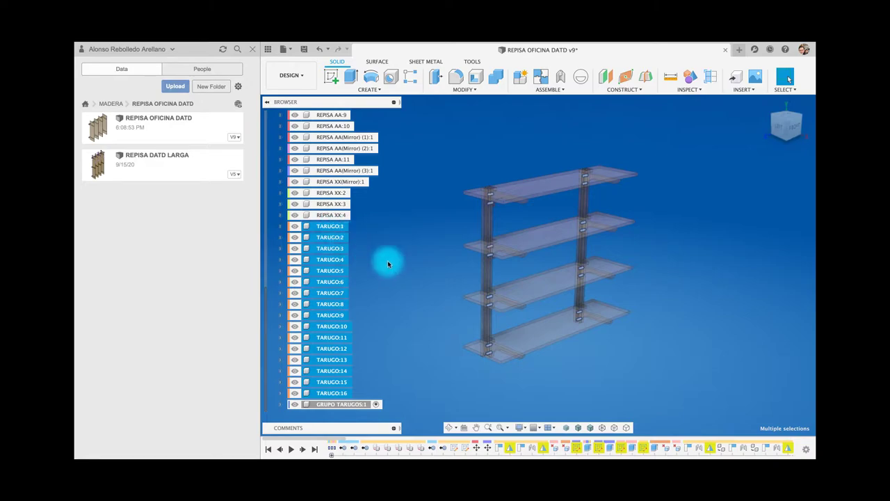
pyautogui.moveTo(339, 394); pyautogui.dragTo(347, 407)
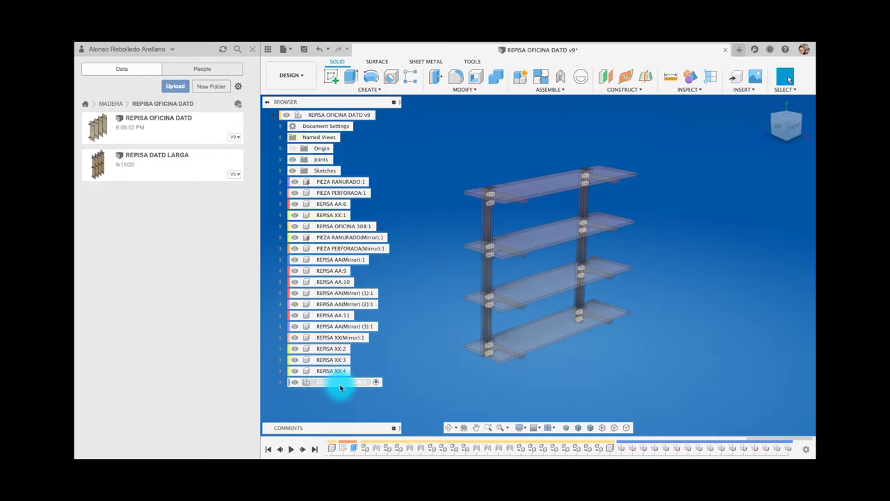
pyautogui.click(295, 382)
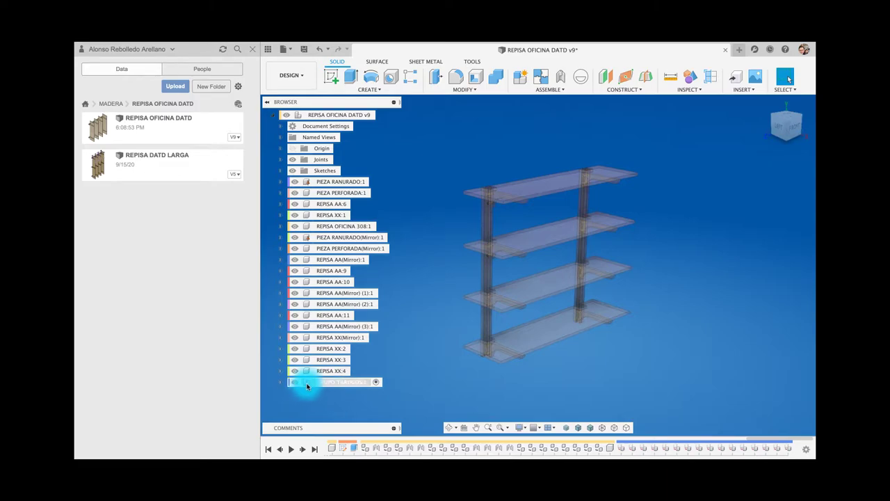
pyautogui.click(303, 383)
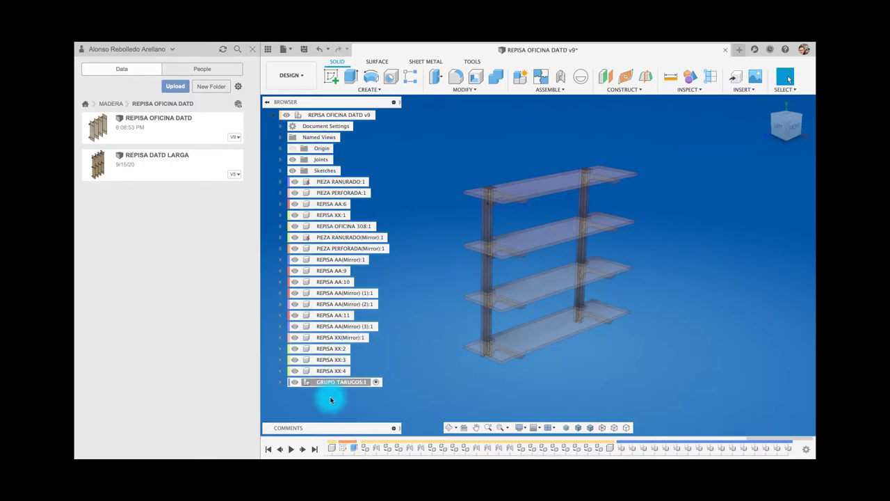
# - Reactivate the root and add a second new component named GRUPO REPISA beneath it
pyautogui.click(380, 116)
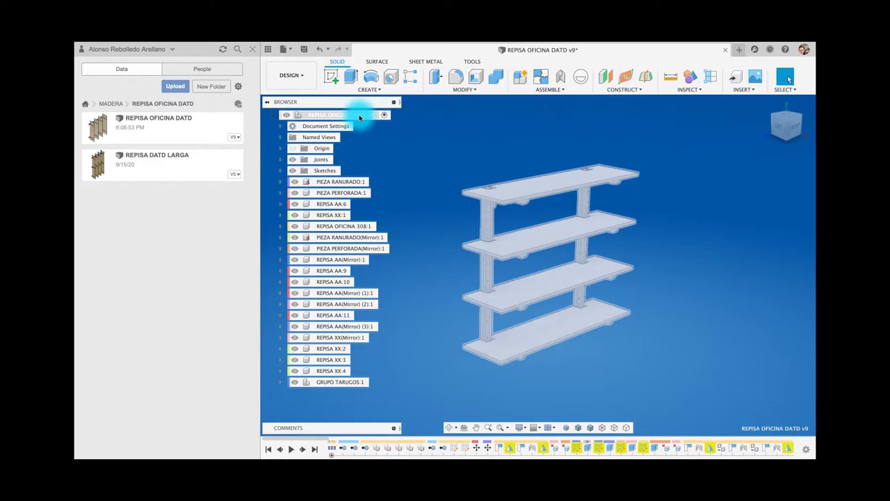
pyautogui.rightClick(360, 117)
pyautogui.click(391, 120)
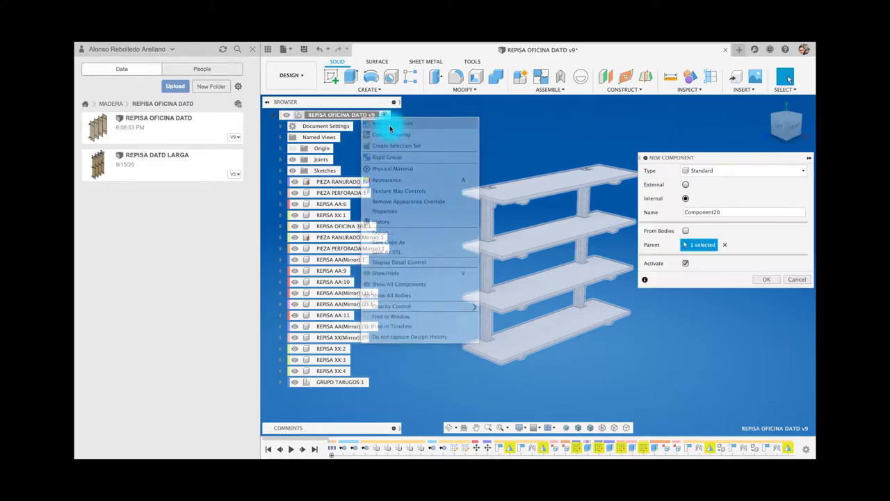
pyautogui.doubleClick(729, 211)
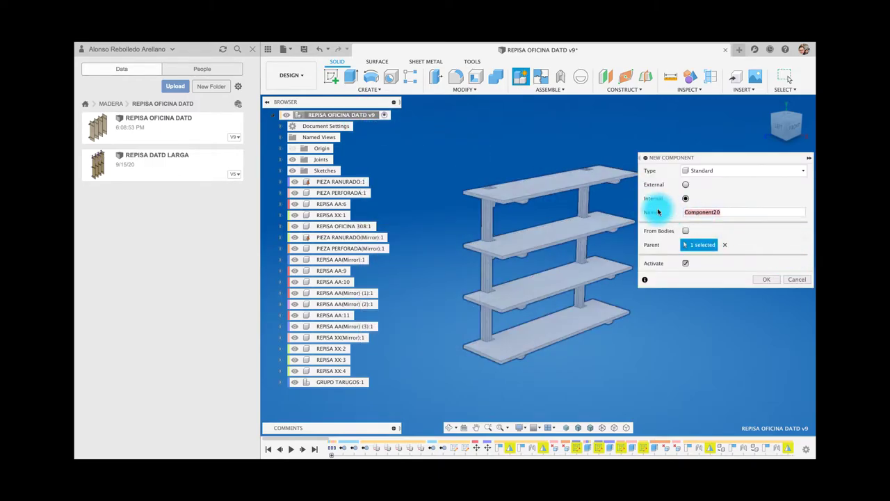
pyautogui.write('GRU')
pyautogui.write('PO REPISA')
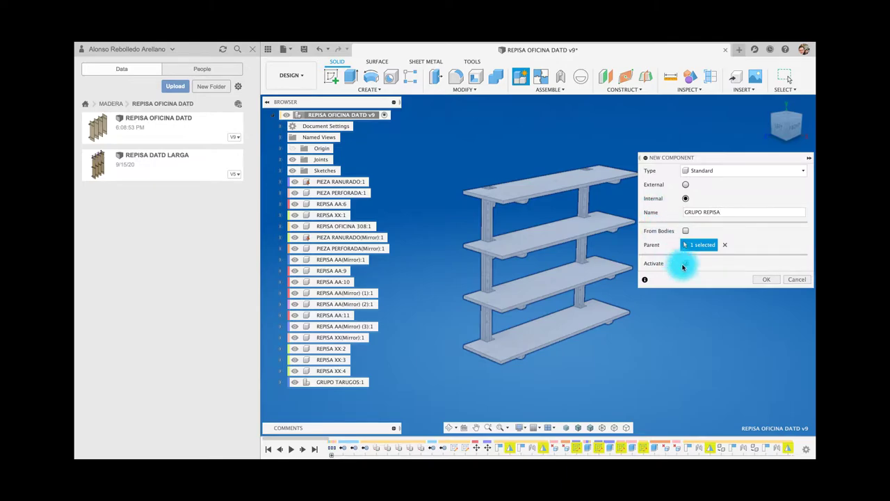
pyautogui.click(769, 279)
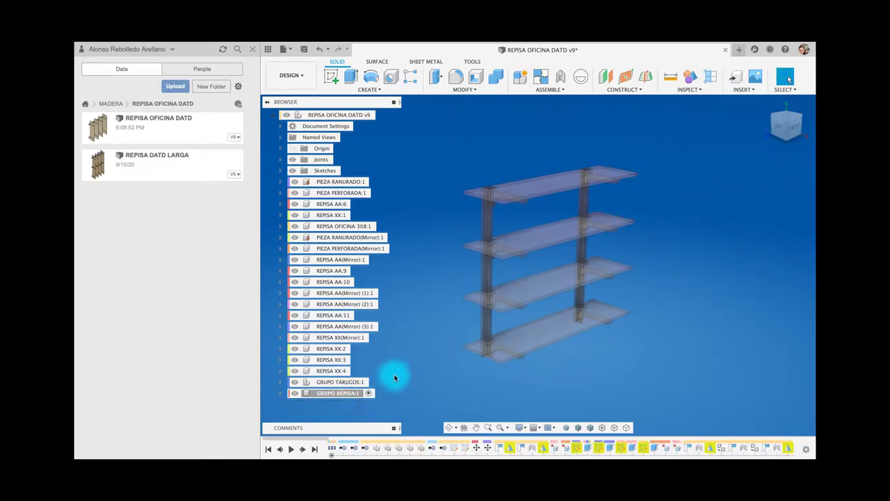
pyautogui.click(338, 205)
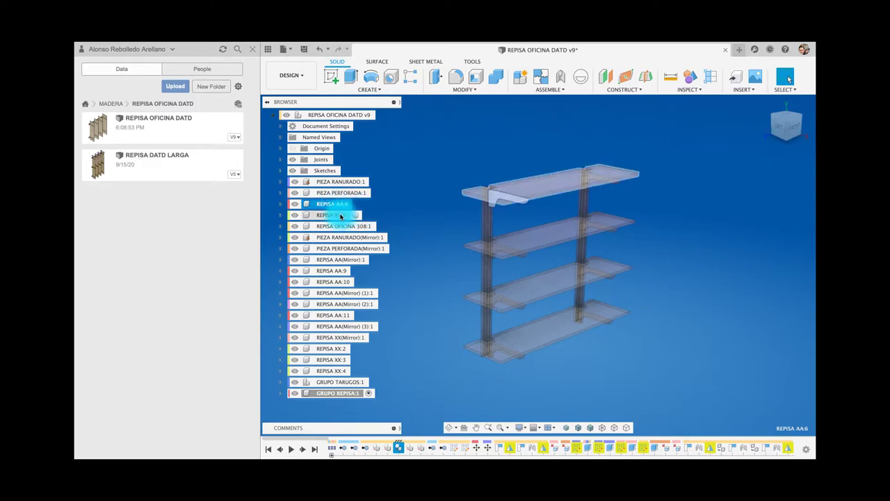
# - Click through the REPISA bracket and shelf entries in the browser to identify each part
pyautogui.click(336, 340)
pyautogui.click(342, 326)
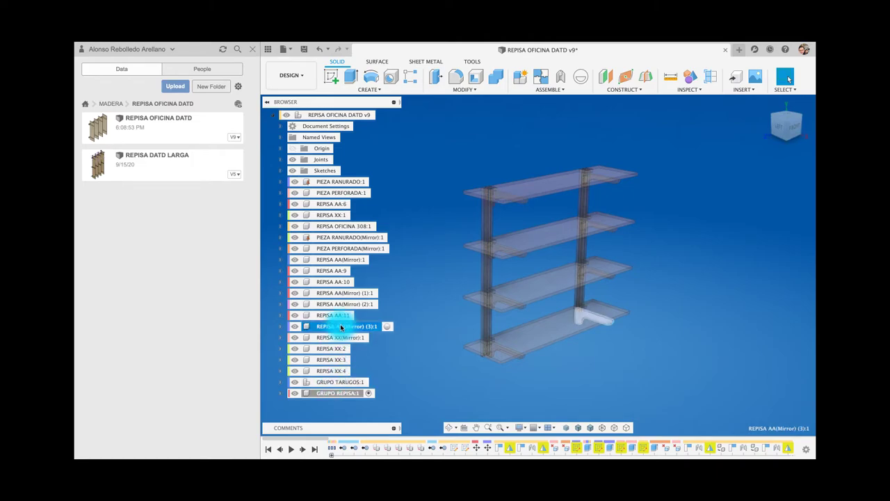
pyautogui.click(337, 337)
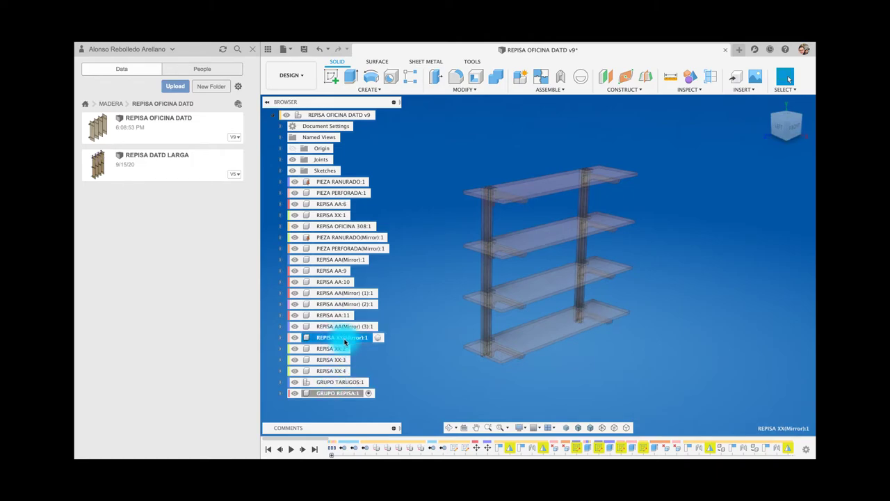
pyautogui.click(338, 326)
pyautogui.click(337, 317)
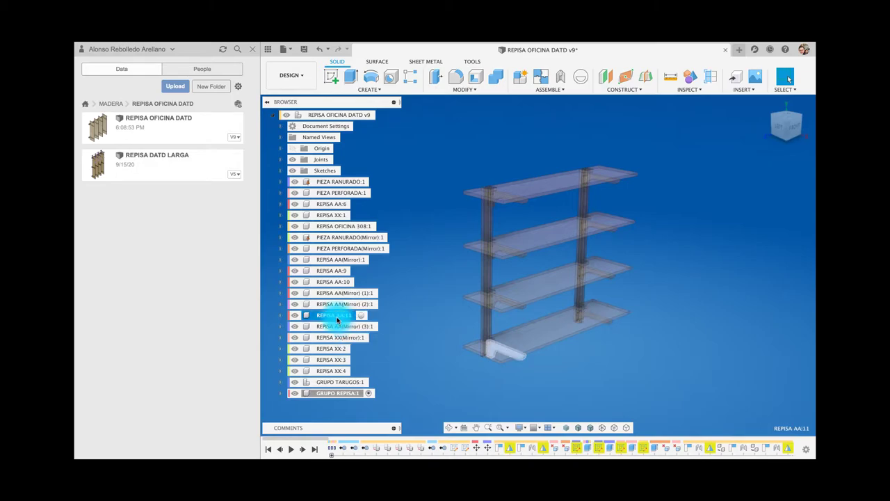
pyautogui.click(342, 304)
pyautogui.click(340, 282)
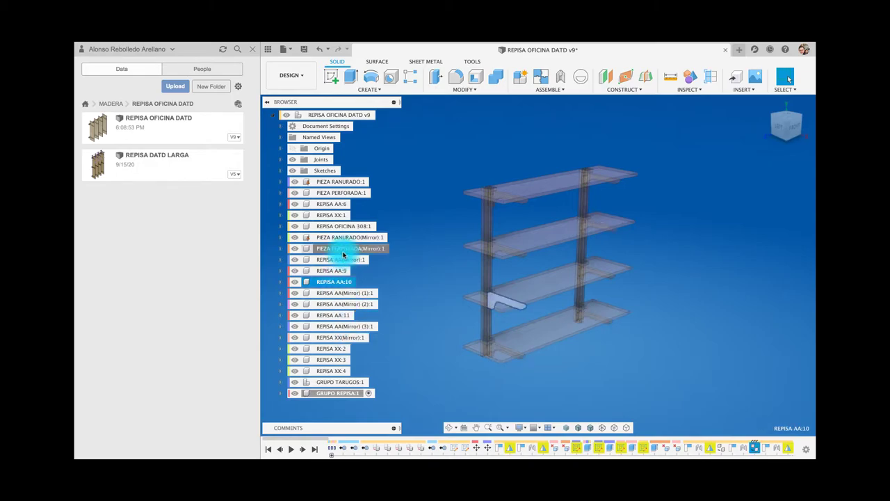
pyautogui.click(341, 215)
pyautogui.click(341, 192)
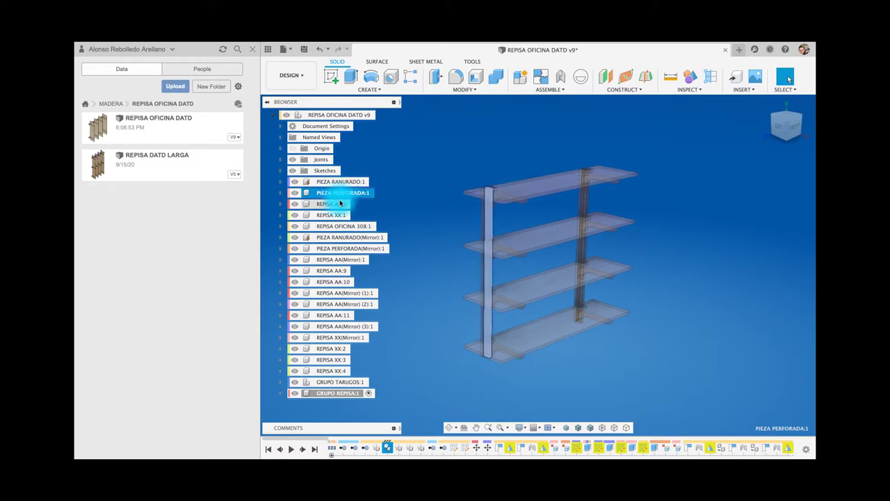
pyautogui.click(334, 204)
pyautogui.click(341, 226)
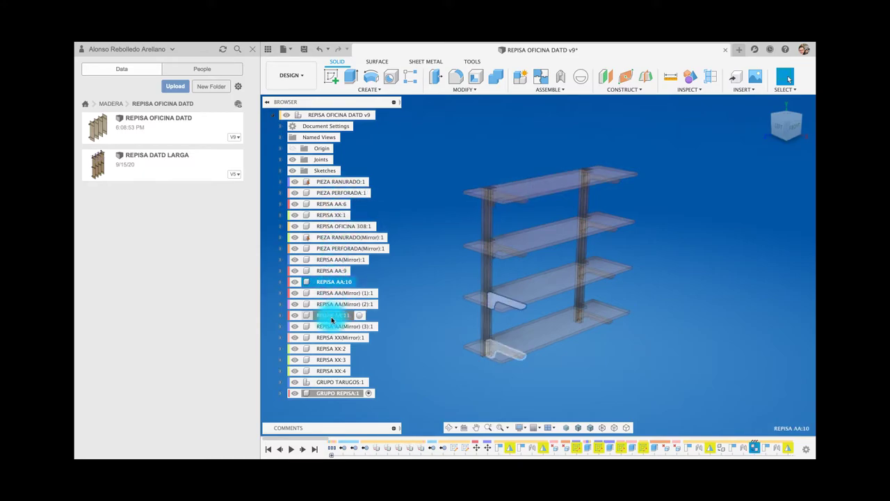
# - Move shelves REPISA XX:4, XX:3, XX:2 and then XX:1 into GRUPO REPISA:1
pyautogui.click(333, 371)
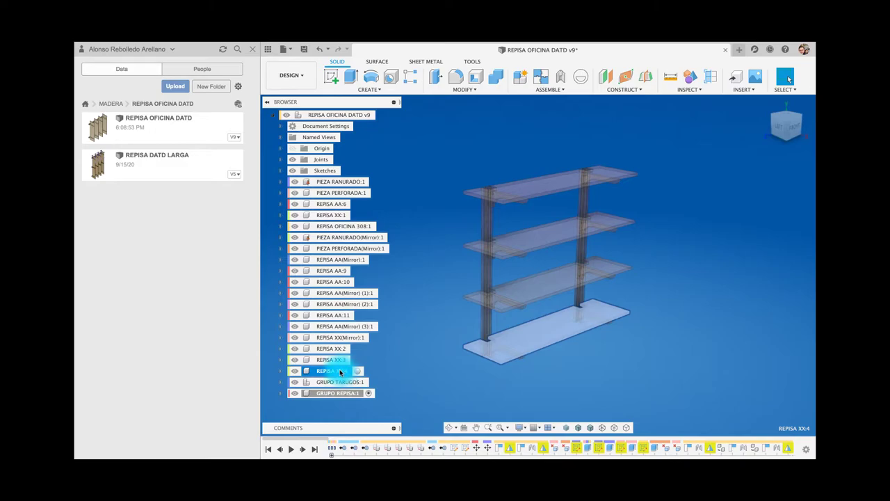
pyautogui.keyDown('shift'); pyautogui.click(340, 360); pyautogui.keyUp('shift')
pyautogui.keyDown('shift'); pyautogui.click(341, 348); pyautogui.keyUp('shift')
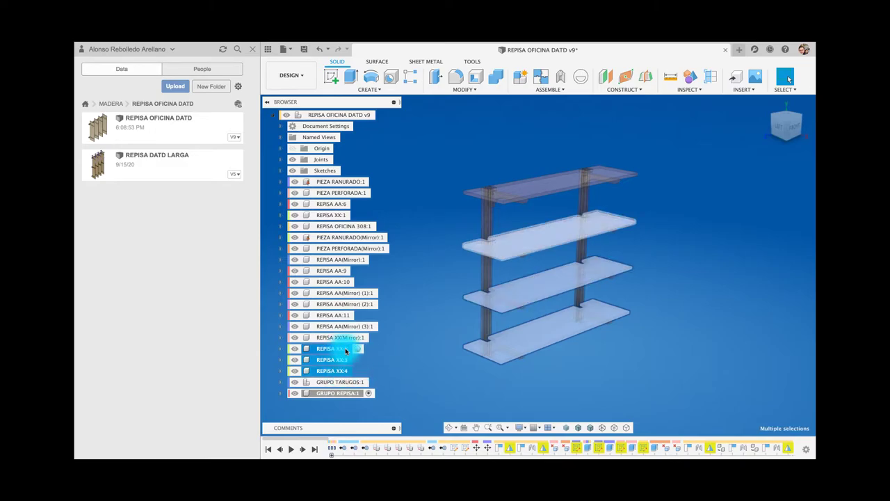
pyautogui.moveTo(346, 352)
pyautogui.mouseDown()
pyautogui.moveTo(374, 359)
pyautogui.moveTo(351, 394)
pyautogui.mouseUp()
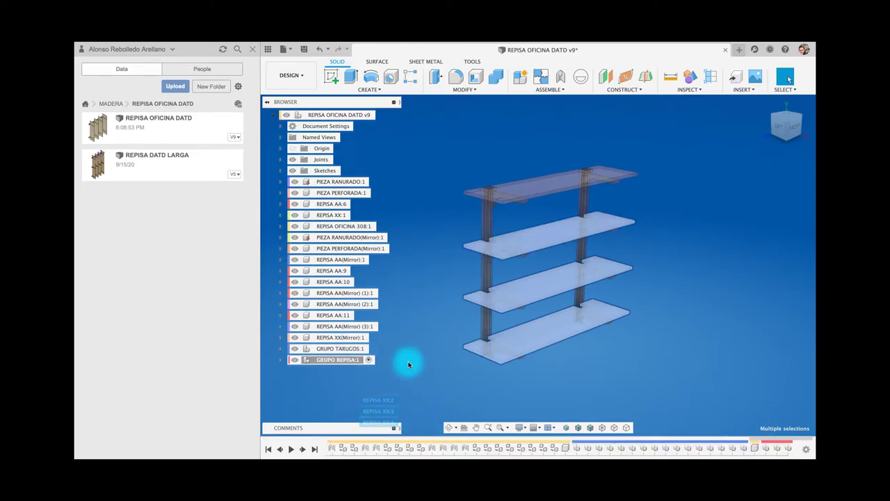
pyautogui.click(407, 363)
pyautogui.click(549, 190)
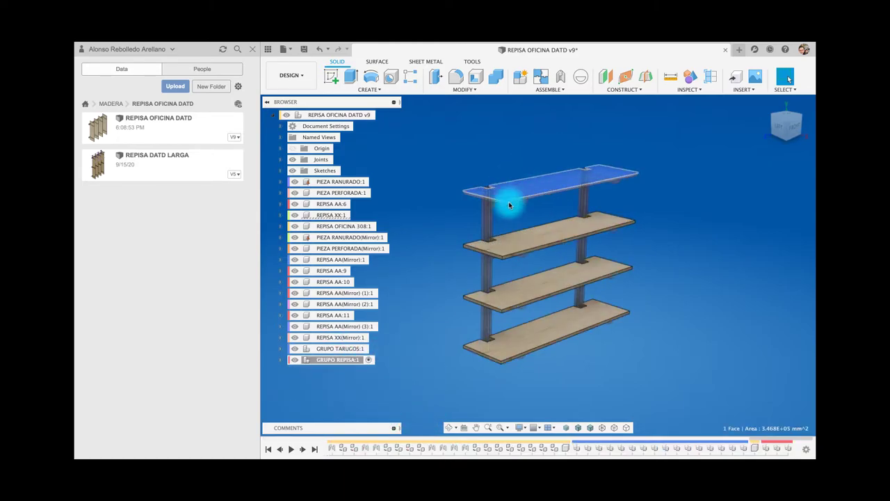
pyautogui.moveTo(319, 215)
pyautogui.mouseDown()
pyautogui.moveTo(422, 323)
pyautogui.moveTo(340, 361)
pyautogui.mouseUp()
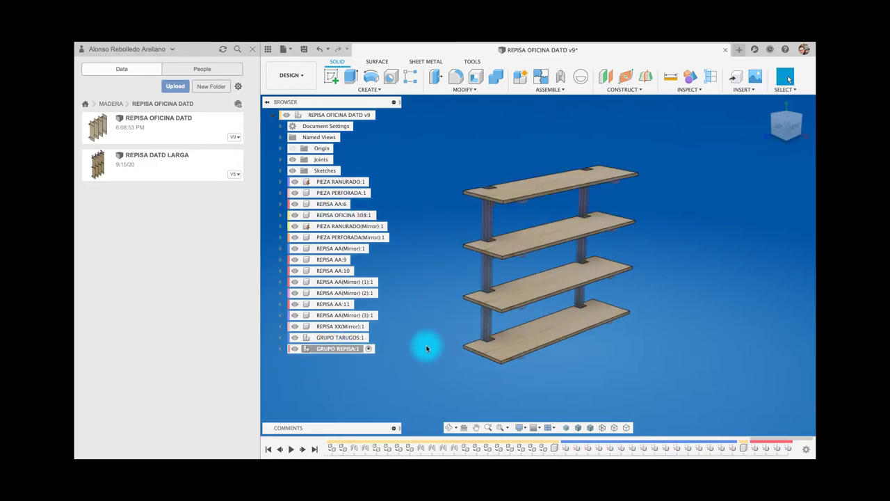
pyautogui.click(348, 338)
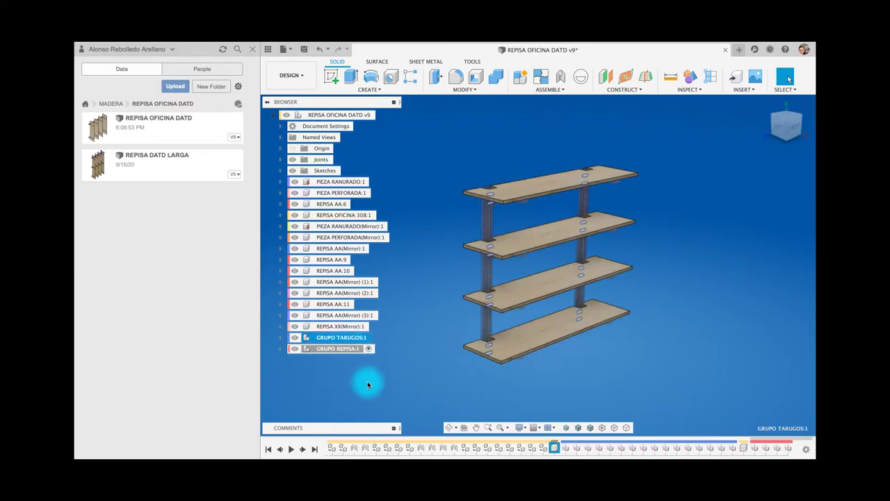
pyautogui.click(352, 360)
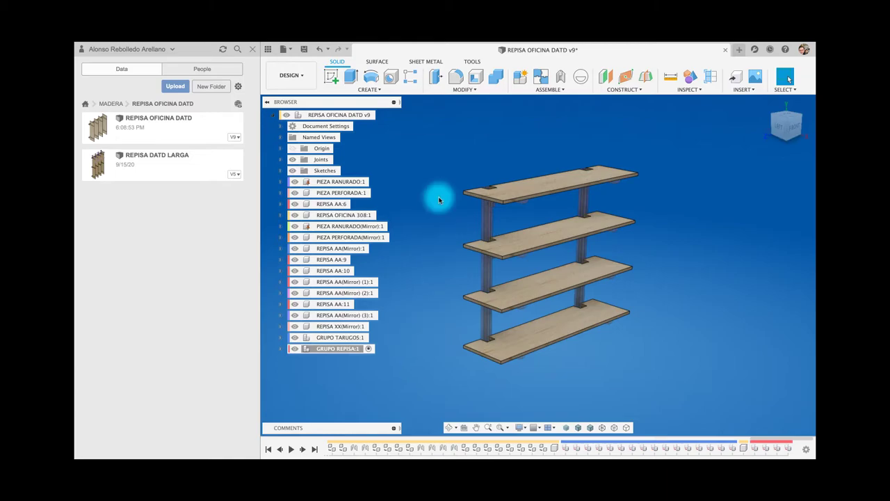
# - Reactivate the top-level assembly and save the design as version v10
pyautogui.click(383, 115)
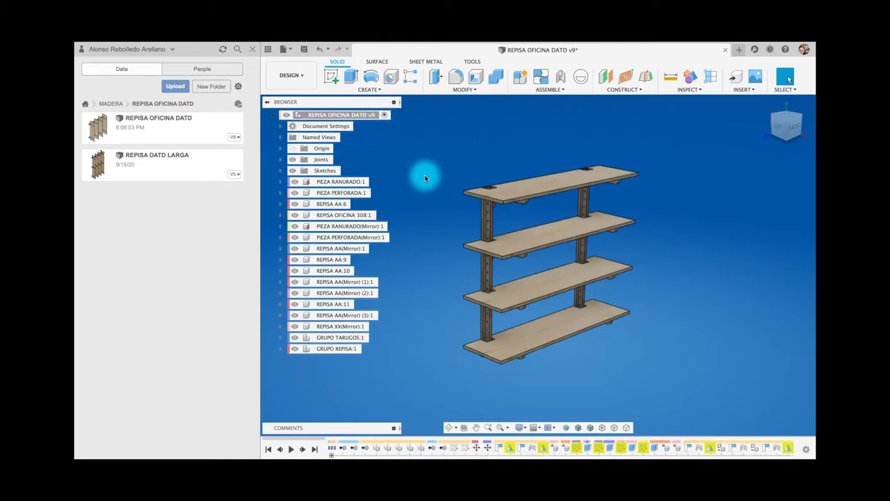
pyautogui.click(304, 49)
pyautogui.click(451, 252)
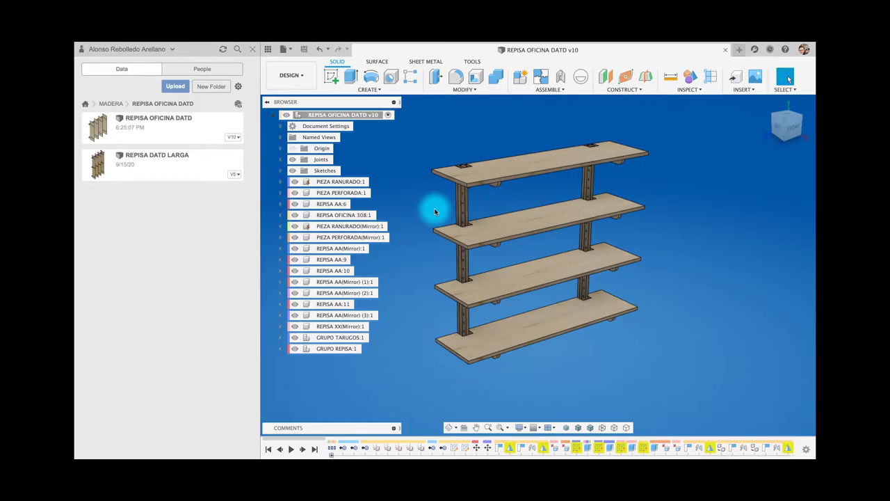
# - Create a drawing from the design on an A2 (594mm x 420mm) sheet
pyautogui.click(292, 74)
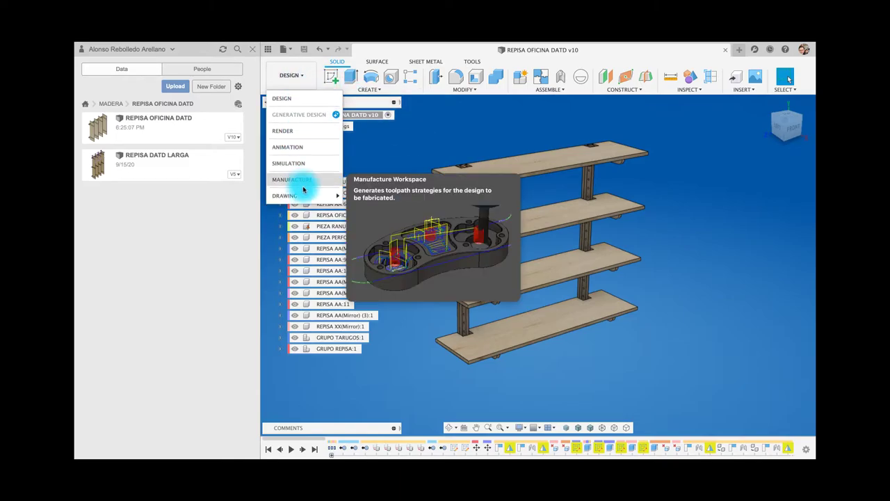
pyautogui.moveTo(286, 196)
pyautogui.click(365, 198)
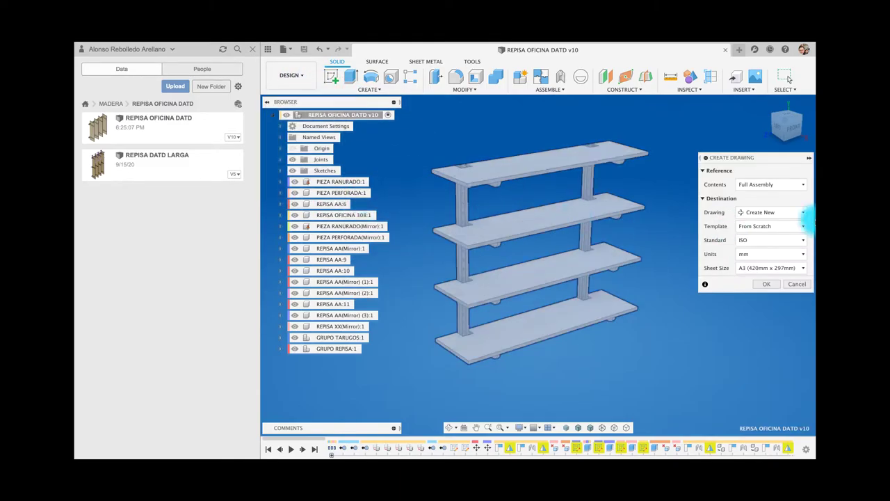
pyautogui.moveTo(774, 158); pyautogui.dragTo(724, 129)
pyautogui.click(750, 239)
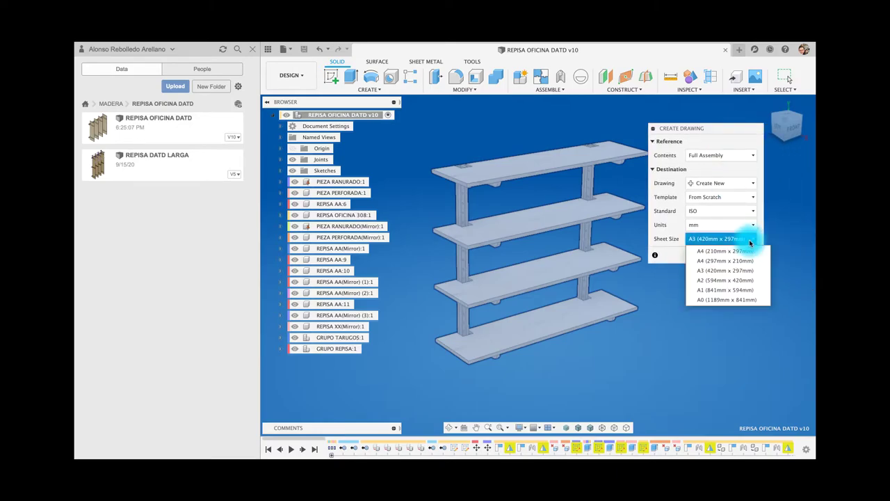
pyautogui.click(718, 280)
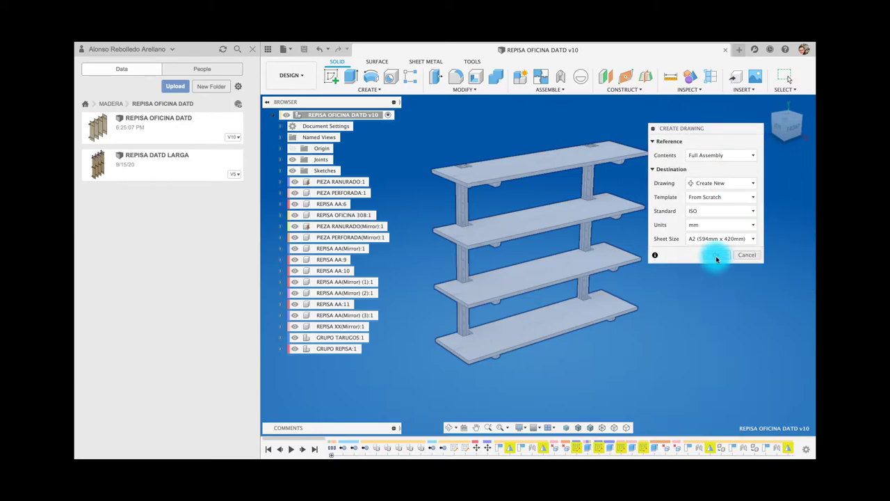
pyautogui.click(717, 256)
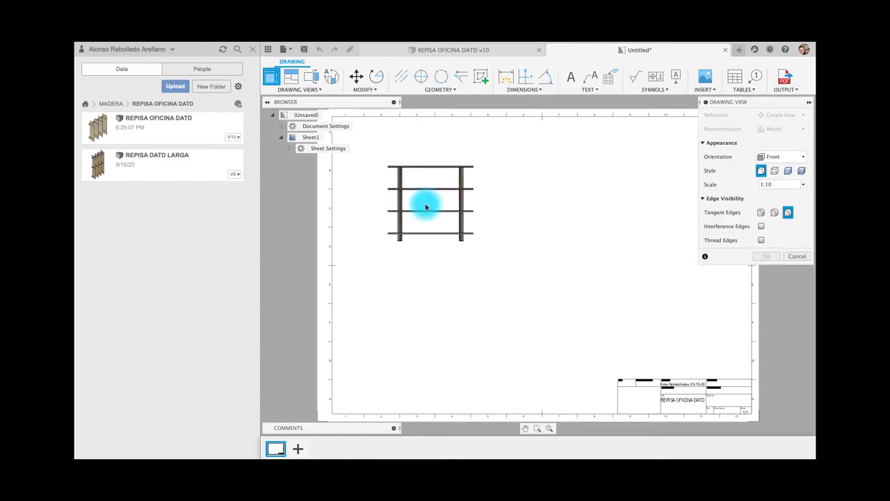
# - Place the front base view at top-left and a projected isometric view below-right of it
pyautogui.click(425, 207)
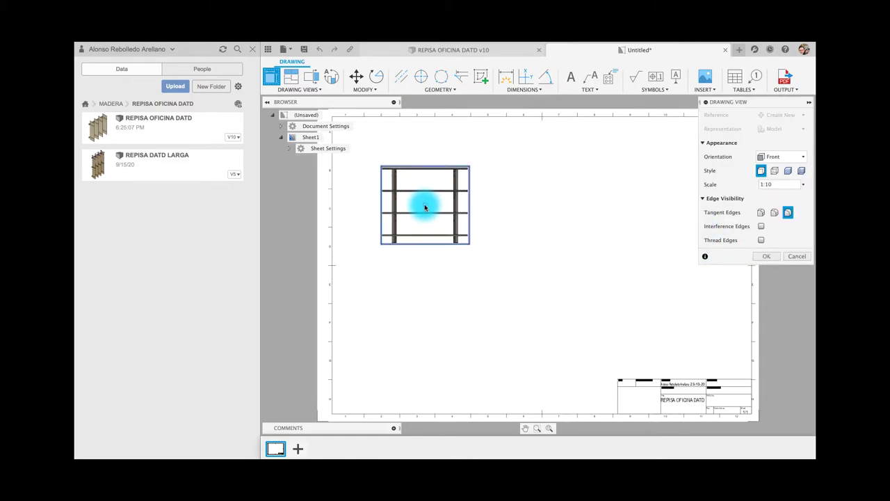
pyautogui.click(766, 256)
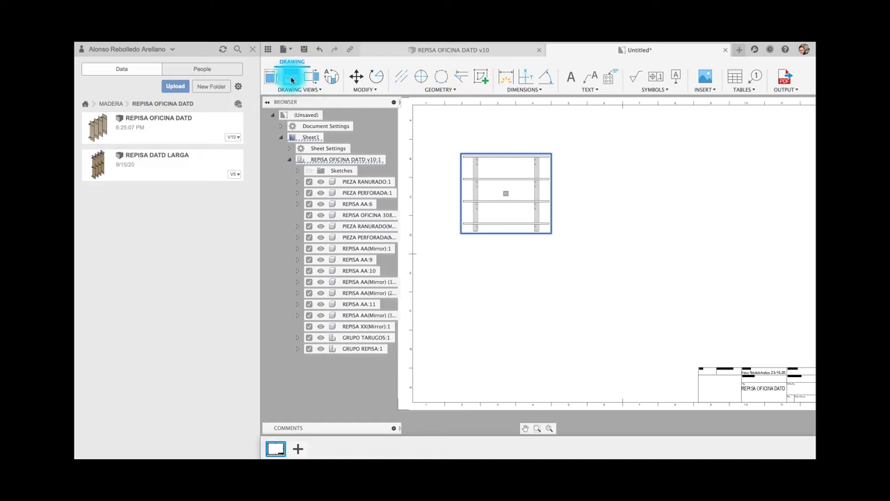
pyautogui.click(527, 217)
pyautogui.moveTo(587, 282); pyautogui.dragTo(602, 297)
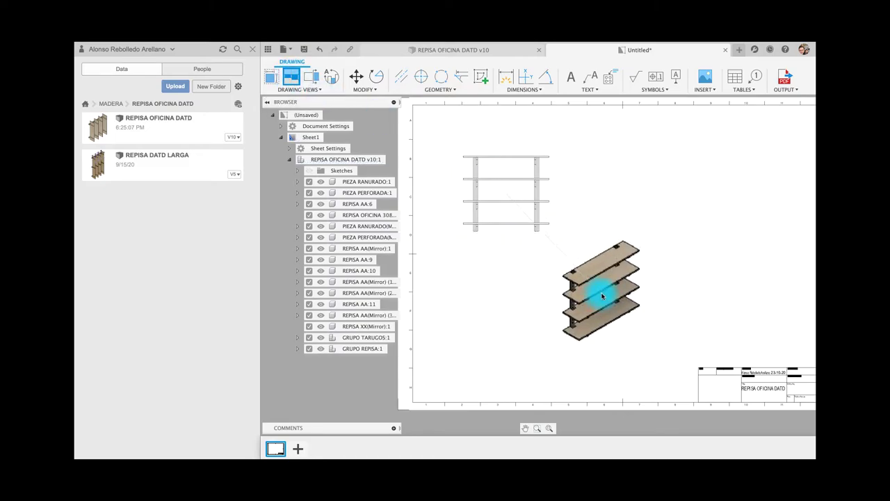
pyautogui.click(596, 294)
pyautogui.press('Return')
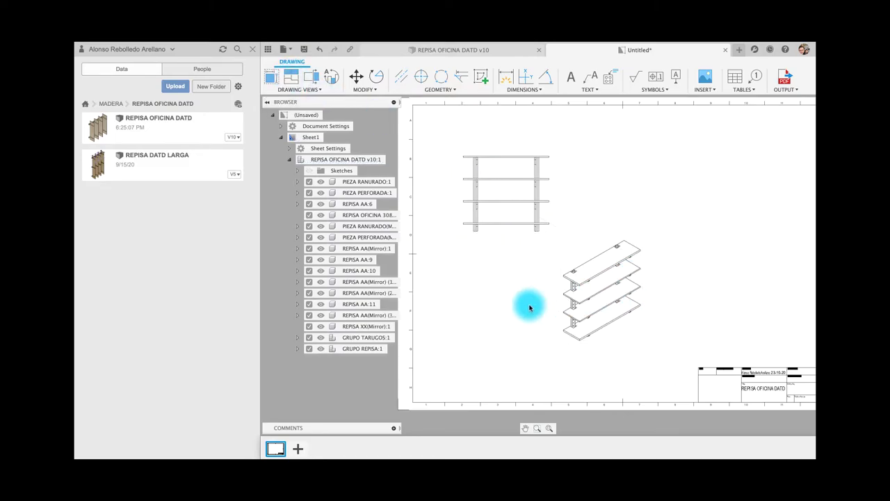
pyautogui.scroll(-3, 514, 293)
pyautogui.scroll(-2, 612, 268)
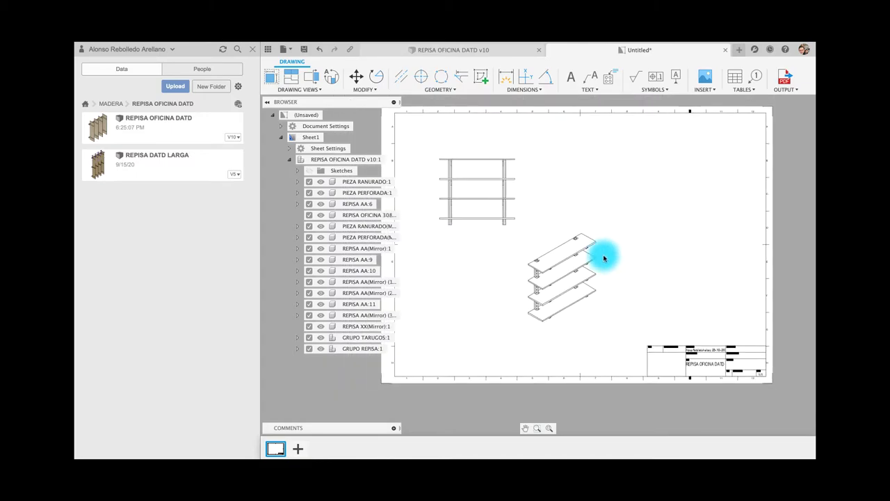
pyautogui.moveTo(565, 179); pyautogui.dragTo(597, 171, button='middle')
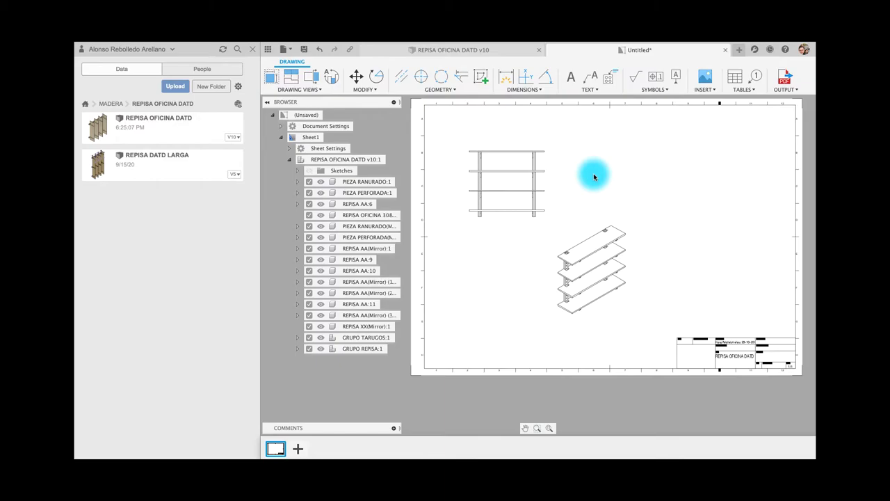
pyautogui.click(736, 77)
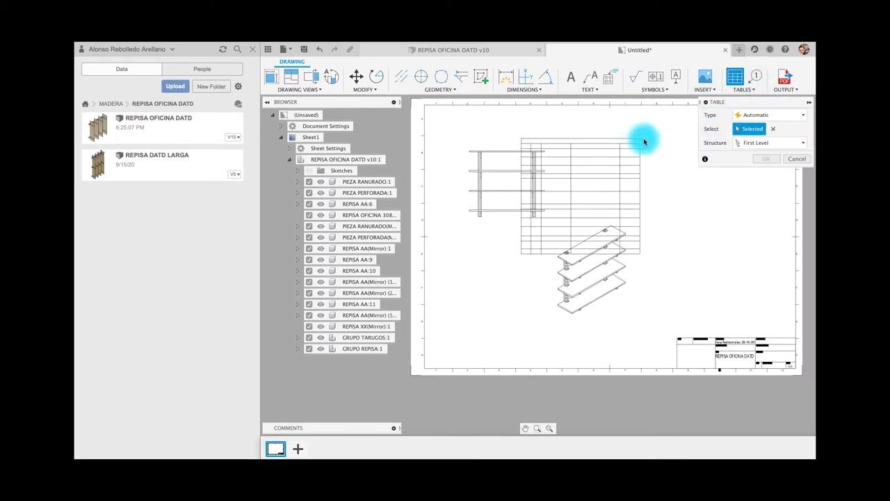
pyautogui.moveTo(676, 109); pyautogui.dragTo(630, 112, button='middle')
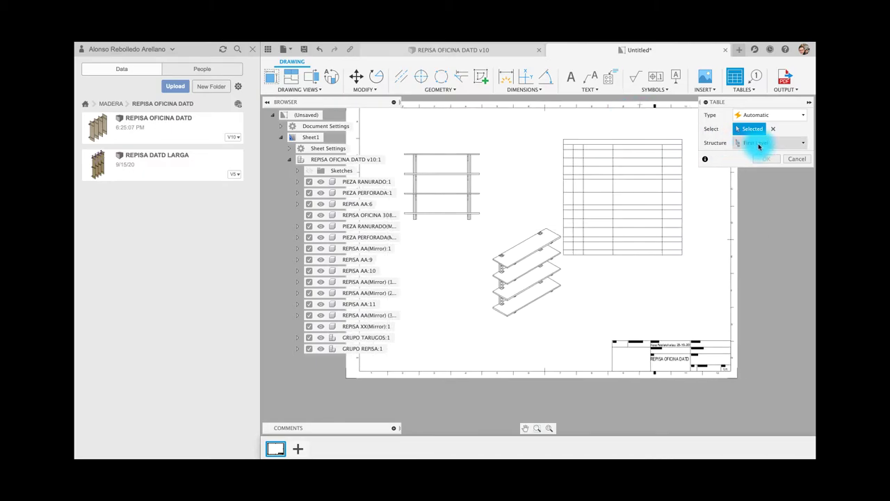
pyautogui.moveTo(646, 133); pyautogui.dragTo(600, 135, button='middle')
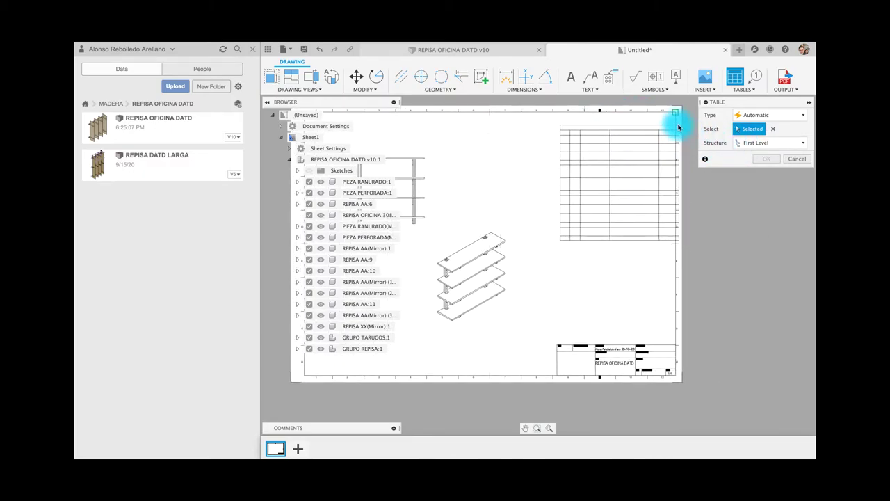
pyautogui.click(676, 112)
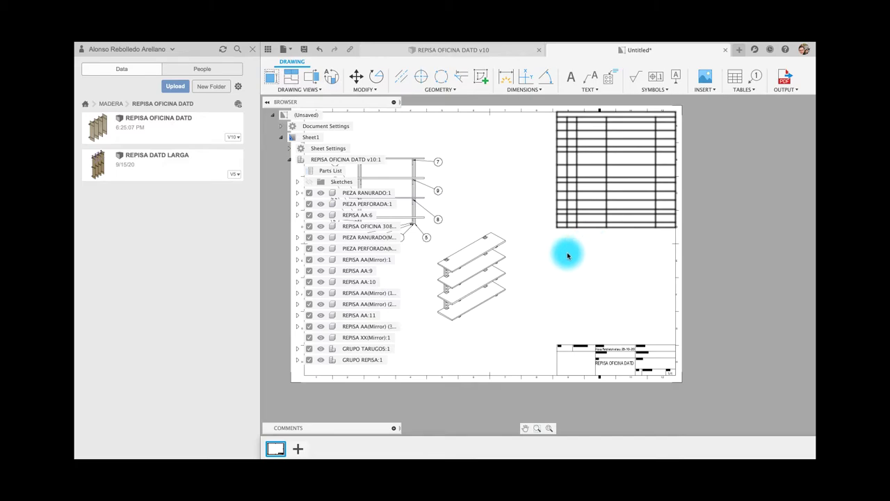
pyautogui.scroll(3, 622, 235)
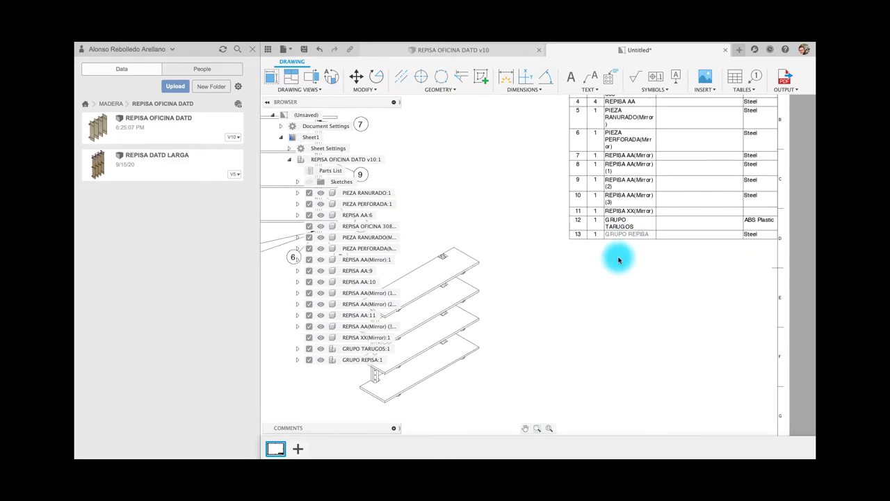
pyautogui.scroll(-1, 620, 259)
pyautogui.scroll(-1, 620, 260)
pyautogui.scroll(-1, 619, 259)
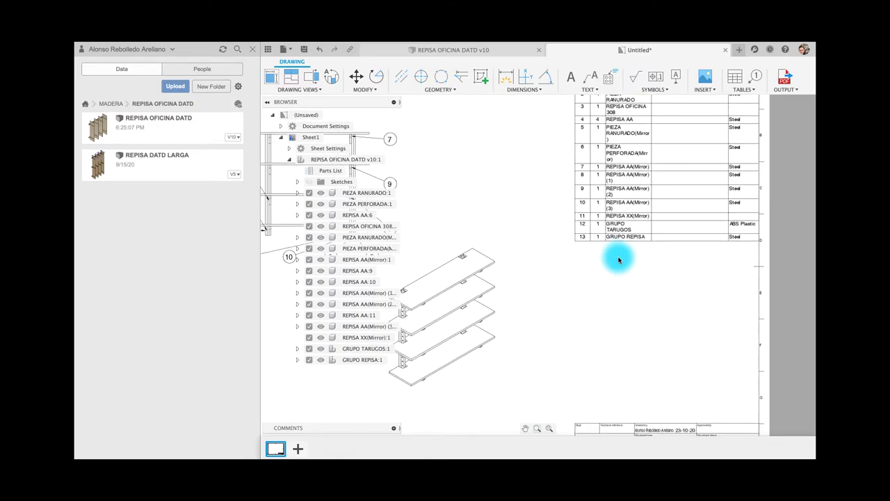
pyautogui.scroll(-2, 572, 258)
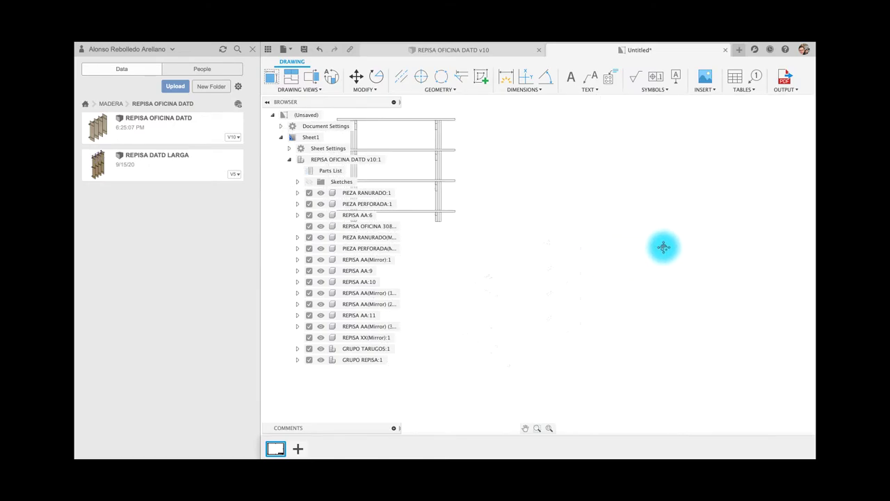
pyautogui.moveTo(567, 252); pyautogui.dragTo(602, 240, button='middle')
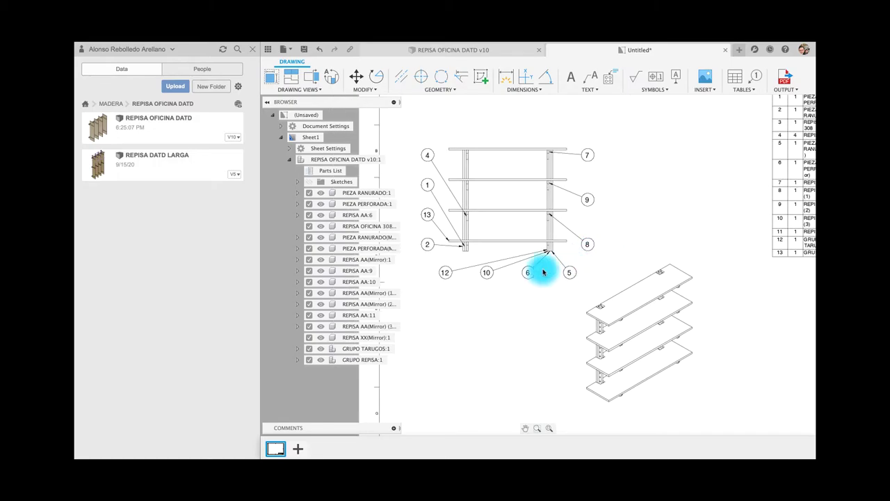
pyautogui.moveTo(533, 304); pyautogui.dragTo(425, 284, button='middle')
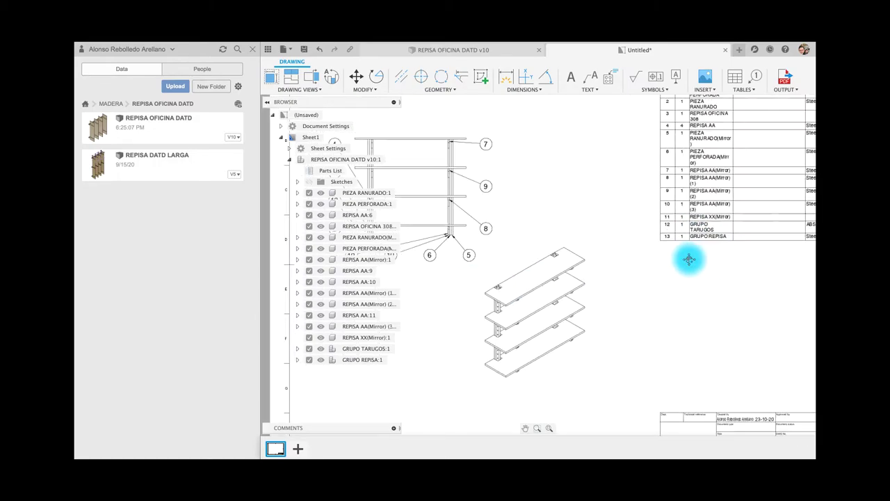
pyautogui.moveTo(690, 256)
pyautogui.mouseDown(button='middle')
pyautogui.moveTo(581, 276)
pyautogui.moveTo(592, 254)
pyautogui.mouseUp(button='middle')
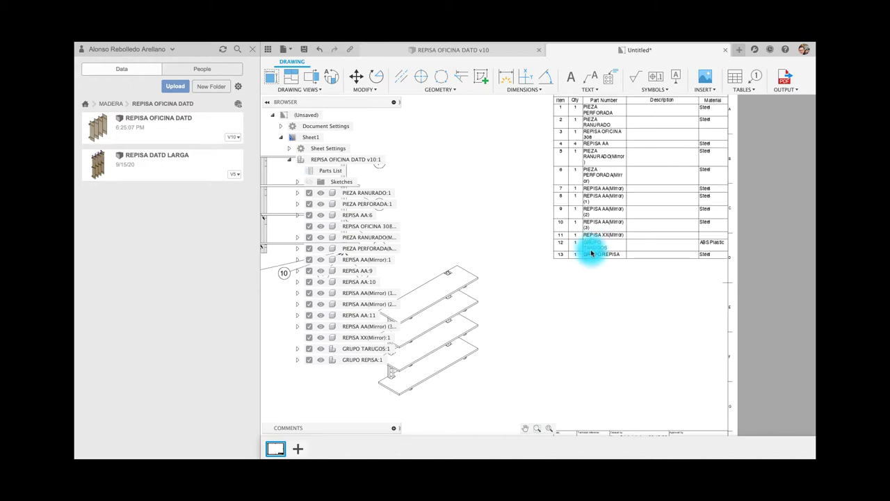
pyautogui.scroll(-3, 583, 296)
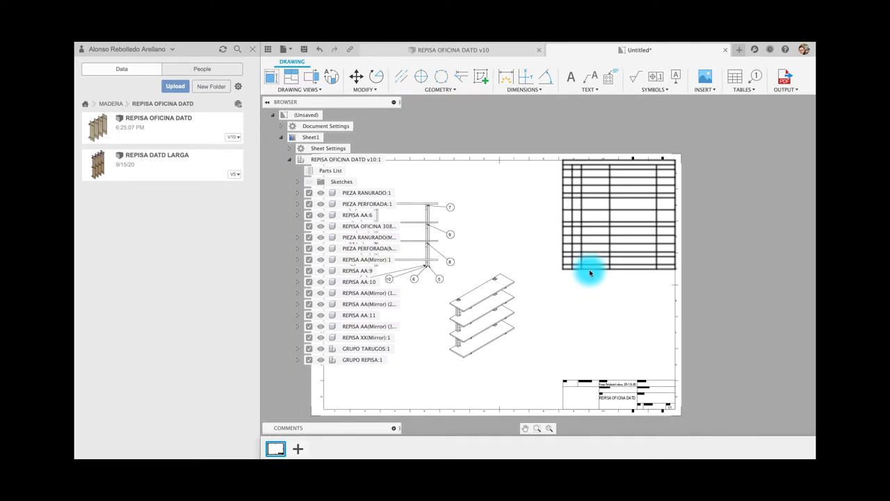
# - Delete the first-level parts list and place an All Levels parts list at the sheet's top-right
pyautogui.click(590, 272)
pyautogui.press('Delete')
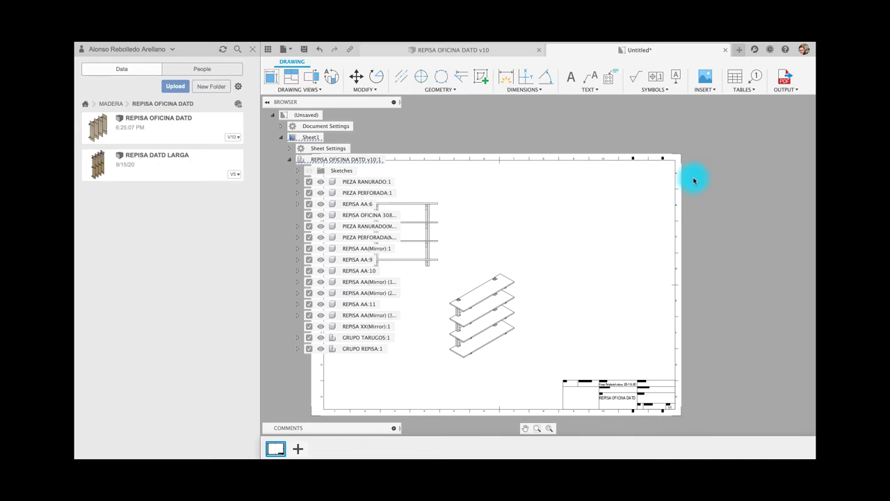
pyautogui.click(737, 77)
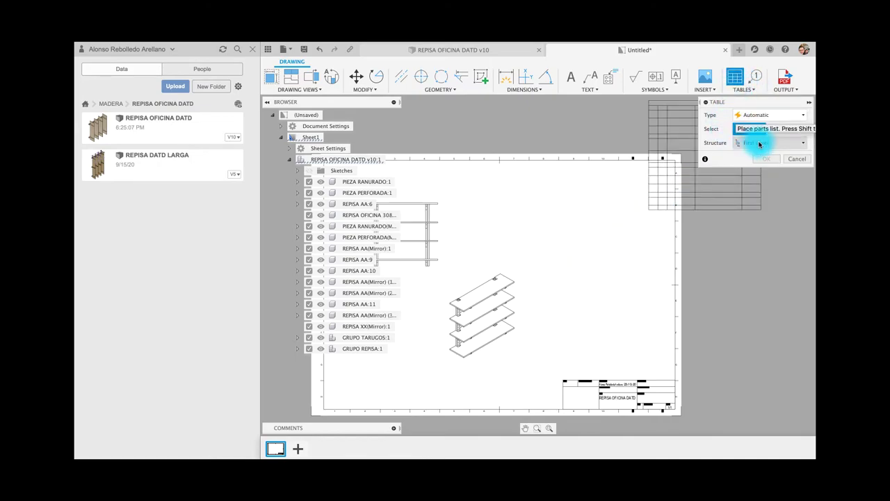
pyautogui.click(760, 144)
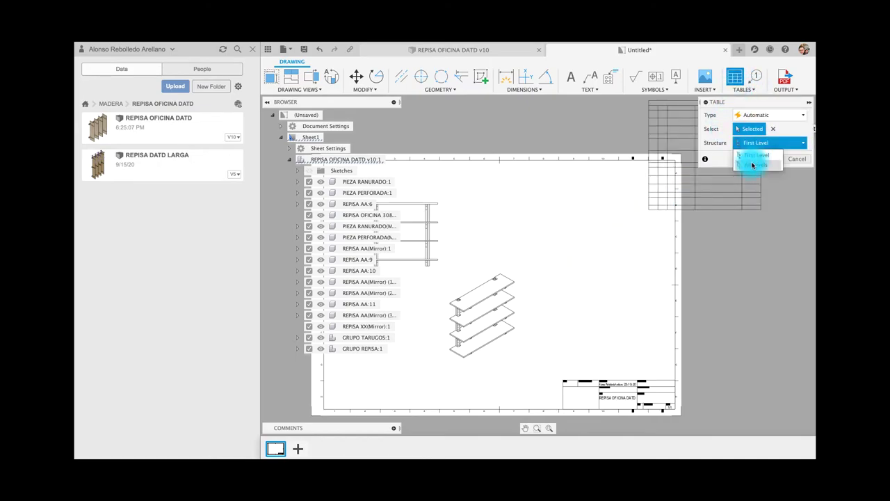
pyautogui.click(753, 165)
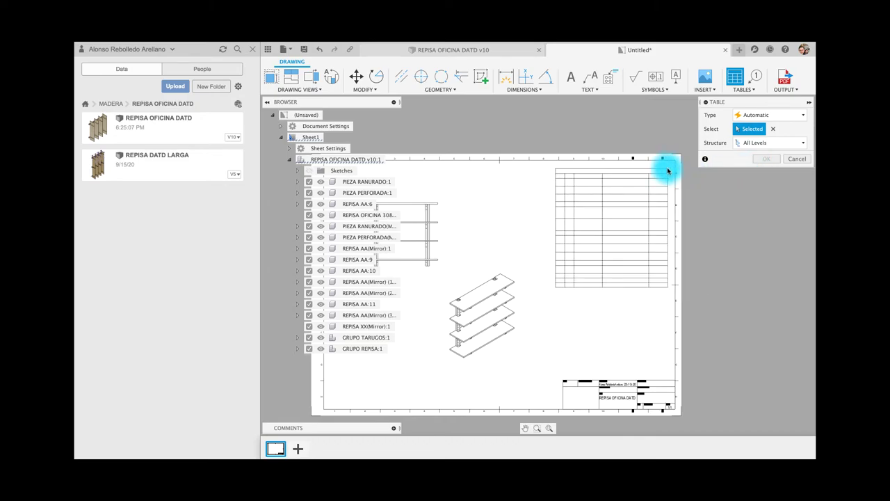
pyautogui.click(672, 160)
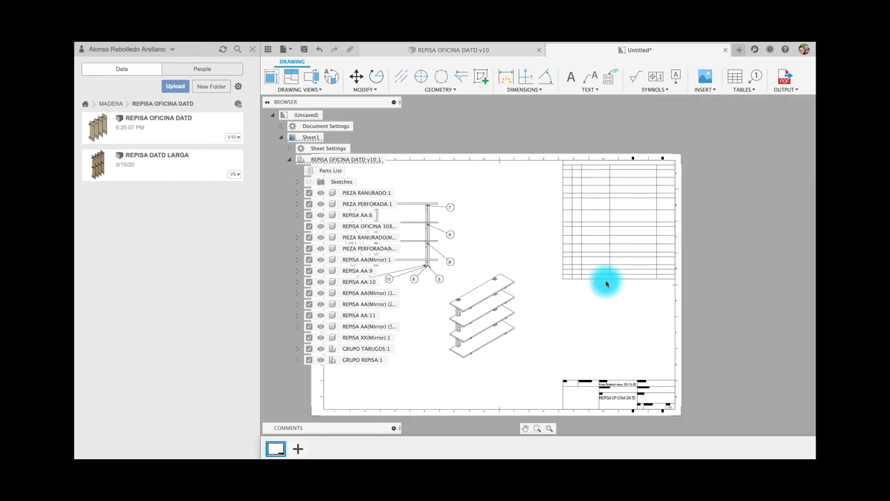
pyautogui.scroll(5, 606, 283)
pyautogui.scroll(1, 589, 290)
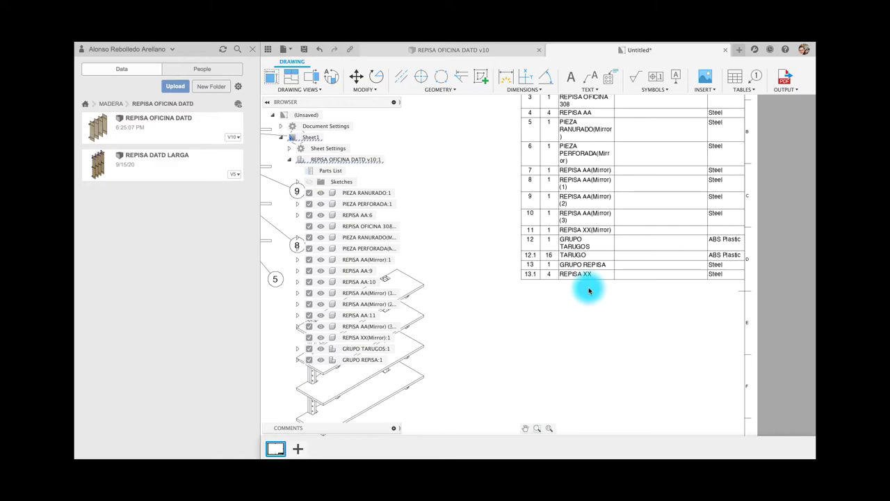
pyautogui.scroll(-1, 586, 293)
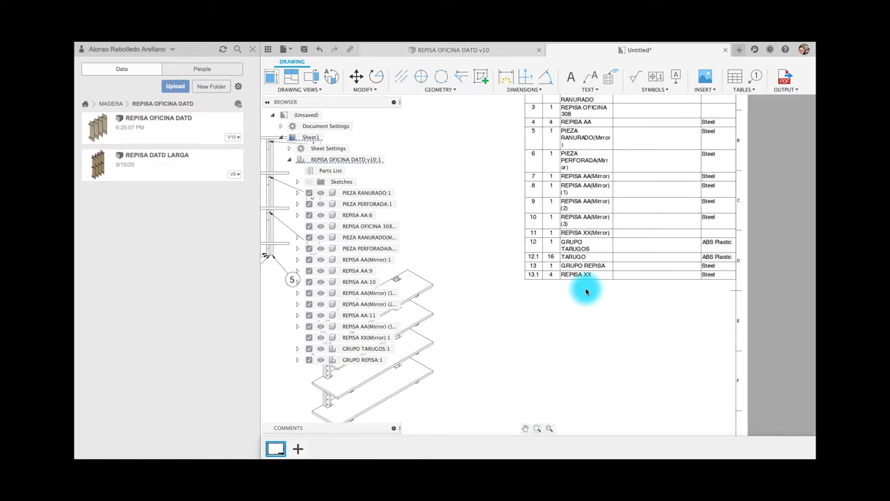
pyautogui.scroll(-1, 587, 293)
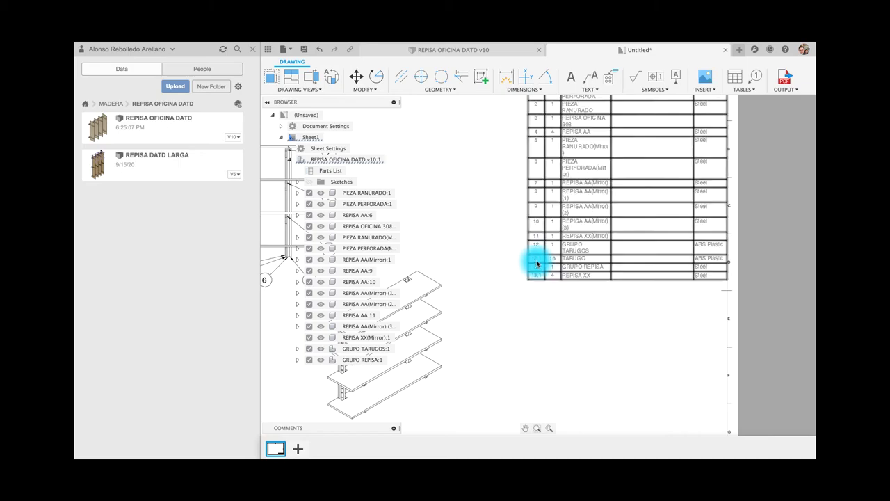
pyautogui.moveTo(540, 260); pyautogui.dragTo(552, 260)
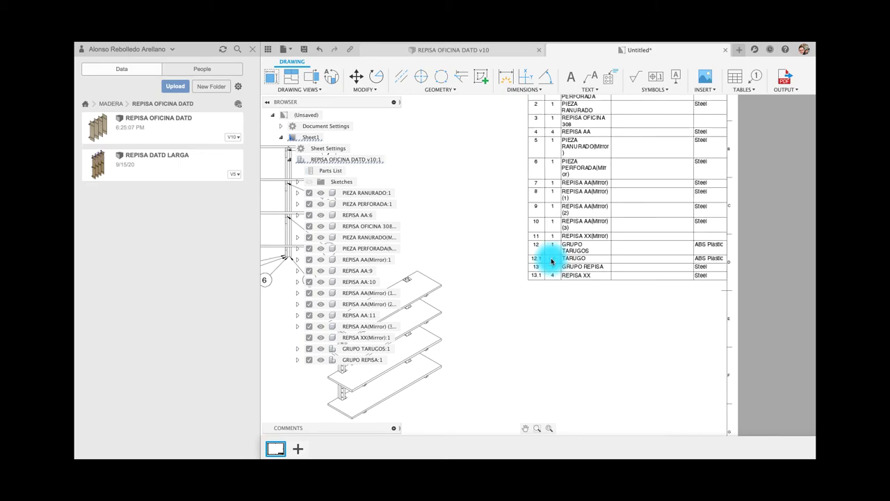
pyautogui.scroll(-1, 506, 338)
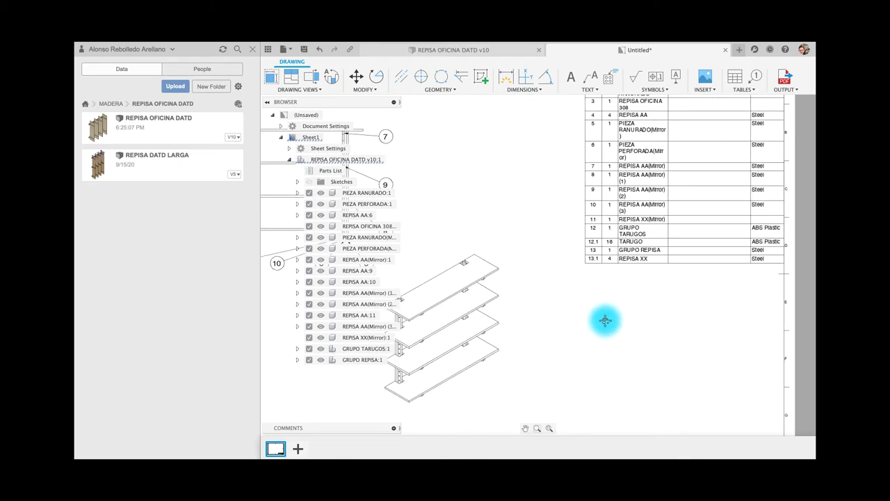
pyautogui.moveTo(506, 338); pyautogui.dragTo(705, 324, button='middle')
pyautogui.scroll(-1, 508, 286)
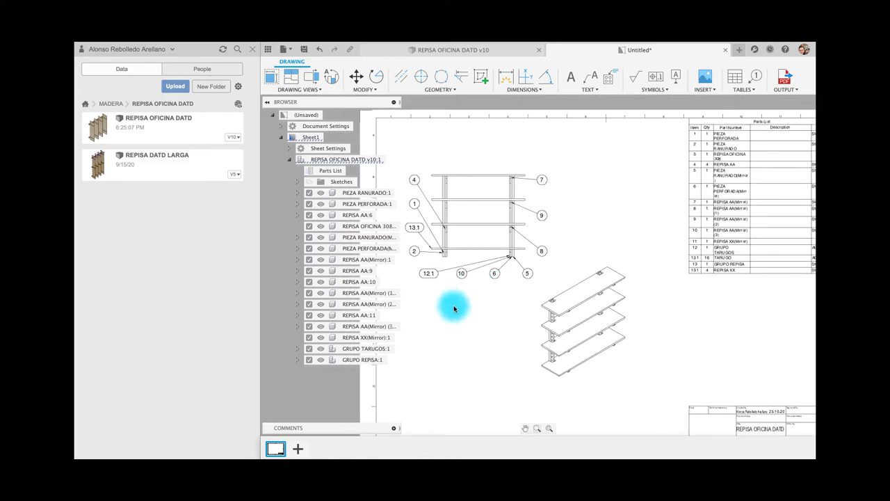
# - Attach balloon 13.1 to the top shelf edge in the isometric view, placed above it
pyautogui.scroll(1, 515, 360)
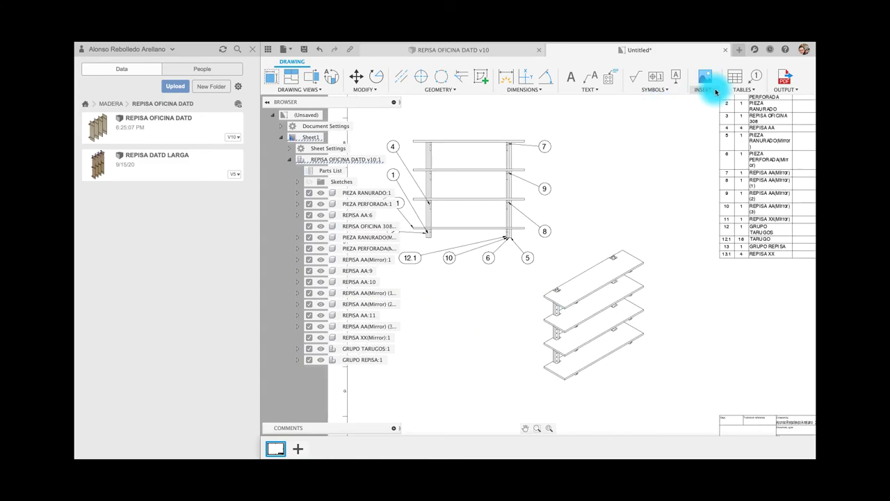
pyautogui.click(757, 75)
pyautogui.scroll(2, 550, 371)
pyautogui.scroll(2, 550, 363)
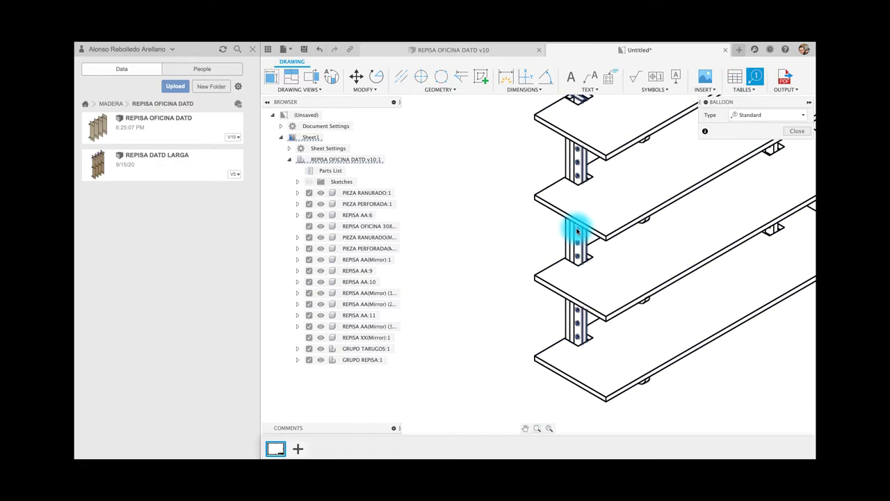
pyautogui.scroll(-1, 503, 304)
pyautogui.scroll(-2, 503, 334)
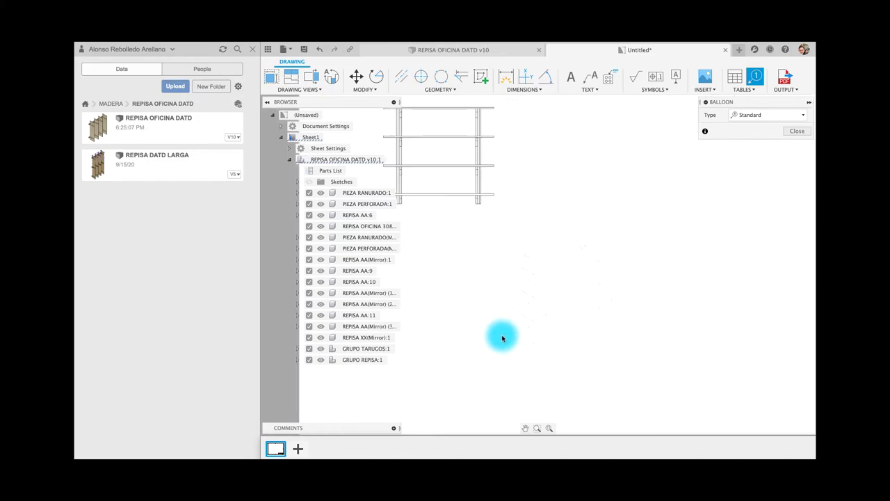
pyautogui.scroll(-1, 520, 274)
pyautogui.scroll(-3, 508, 292)
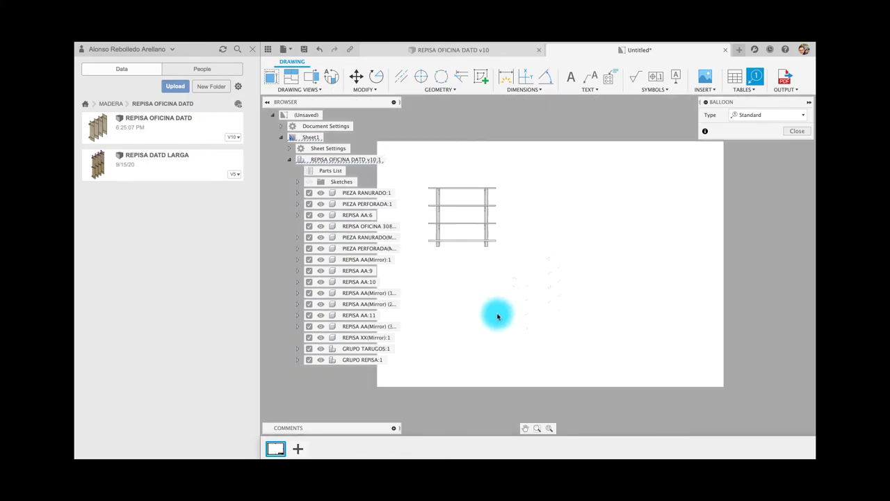
pyautogui.scroll(3, 449, 289)
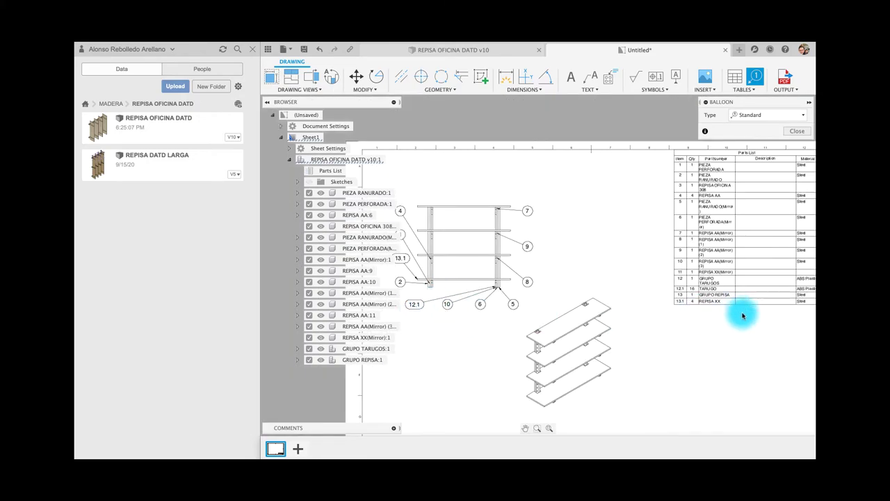
pyautogui.scroll(-1, 725, 328)
pyautogui.scroll(1, 648, 304)
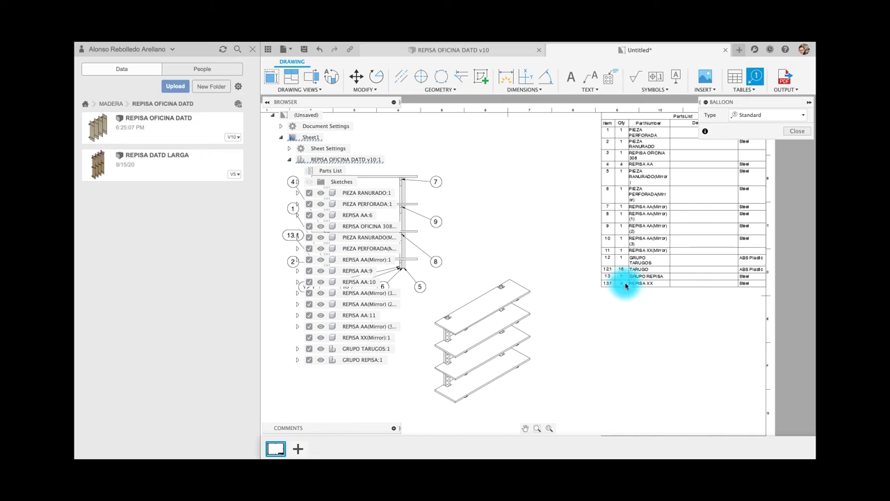
pyautogui.moveTo(594, 331); pyautogui.dragTo(686, 328, button='middle')
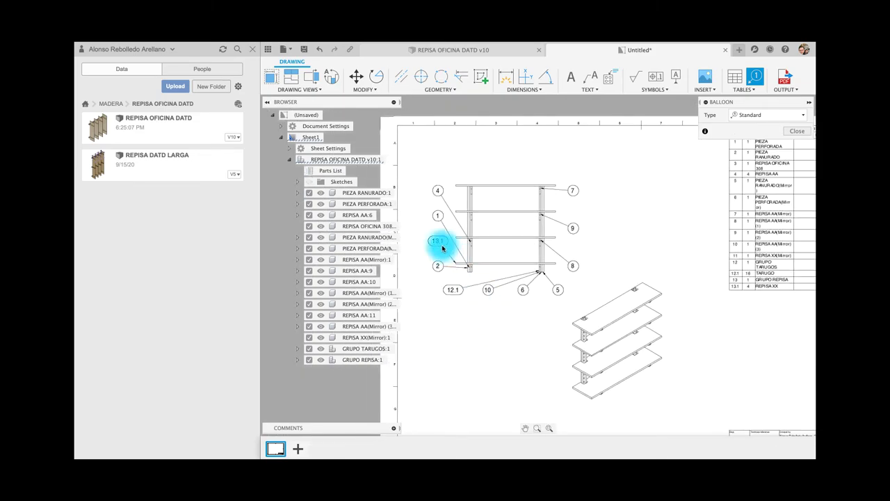
pyautogui.click(653, 291)
pyautogui.click(666, 263)
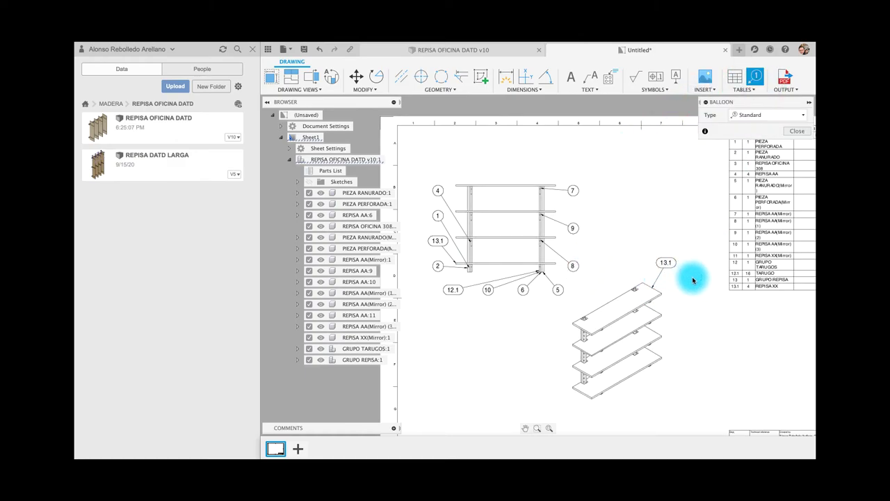
pyautogui.scroll(-3, 602, 310)
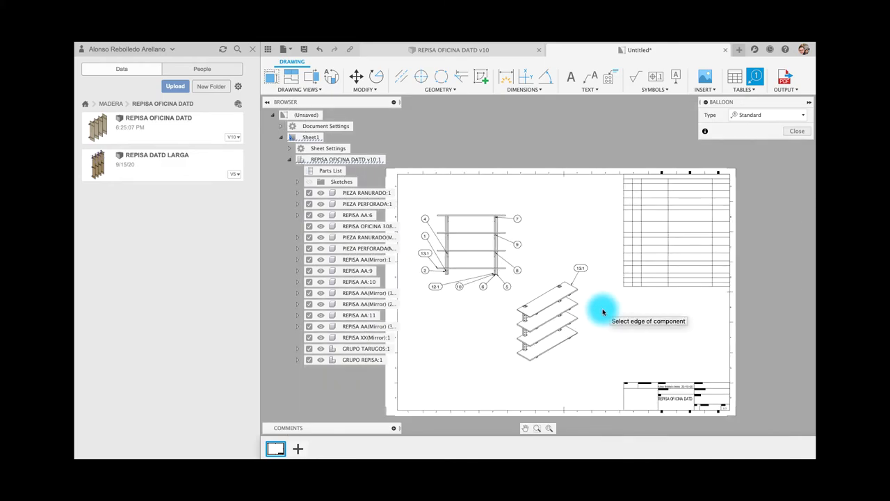
pyautogui.scroll(2, 602, 311)
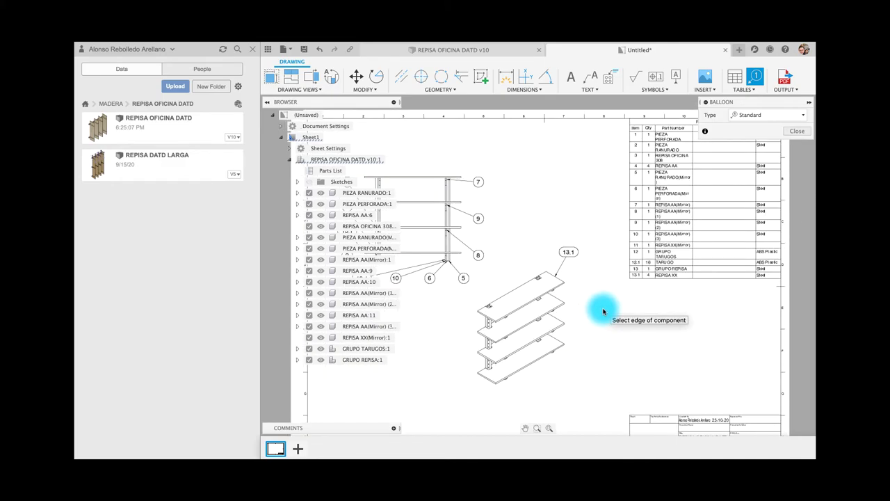
# - In the REPISA OFICINA DATD v10 design, expand and collapse GRUPO TARUGOS:1, then return to the drawing
pyautogui.click(405, 50)
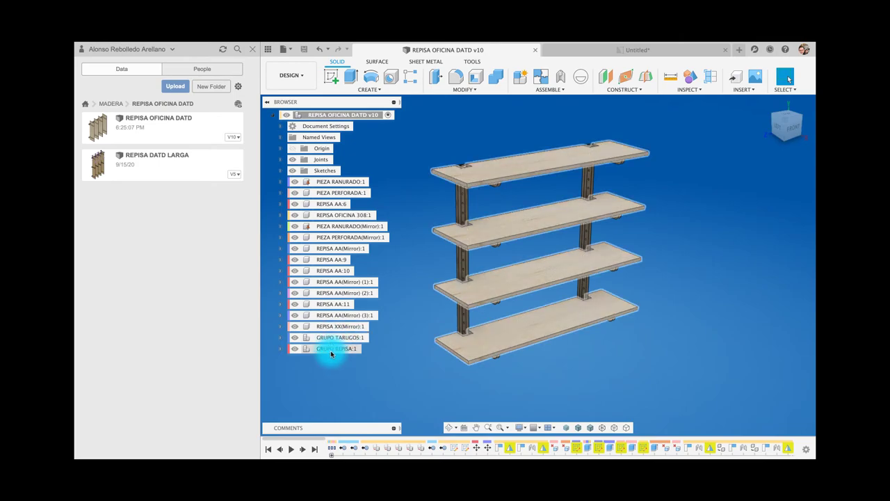
pyautogui.click(281, 339)
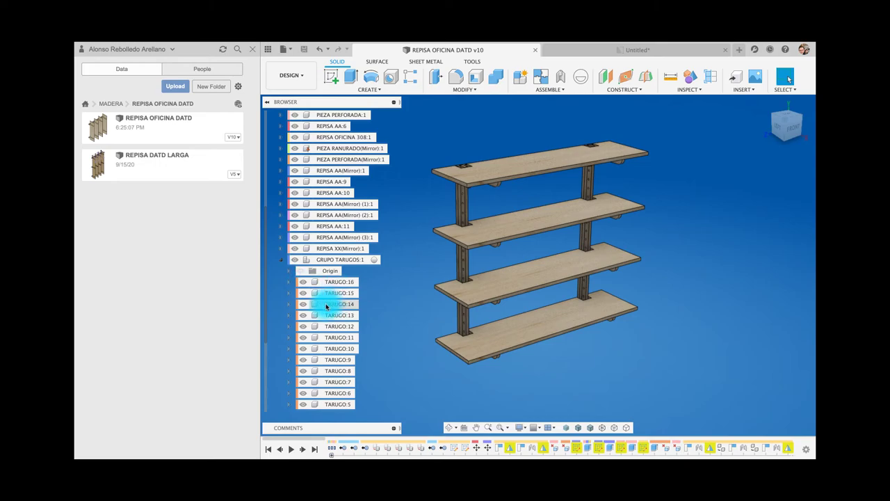
pyautogui.click(281, 261)
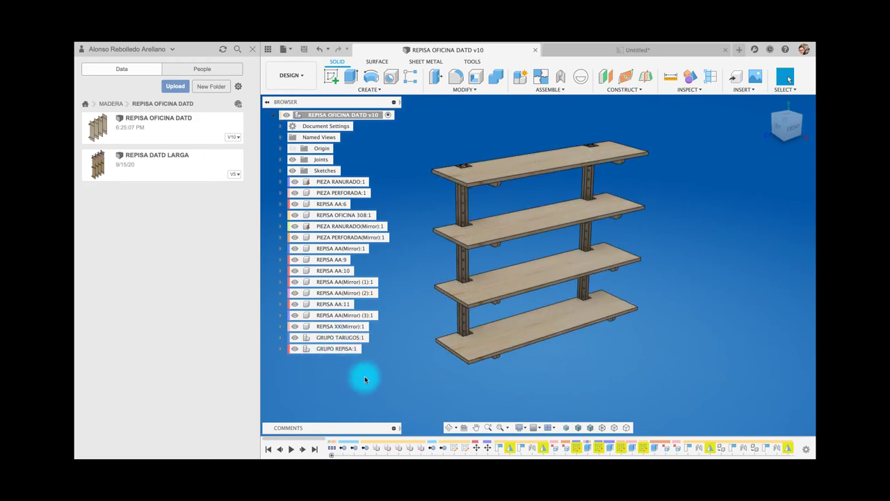
pyautogui.click(622, 51)
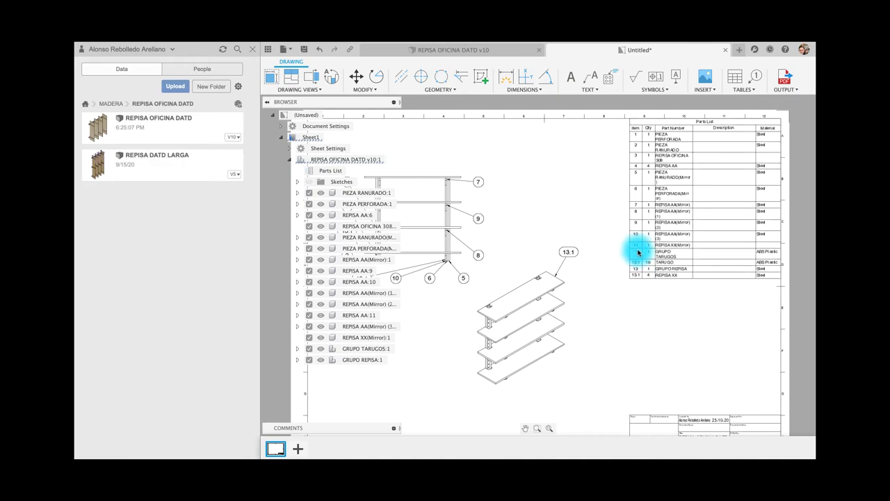
# - Start a Tables > Table insertion, cancel it, and close the Data panel
pyautogui.click(748, 88)
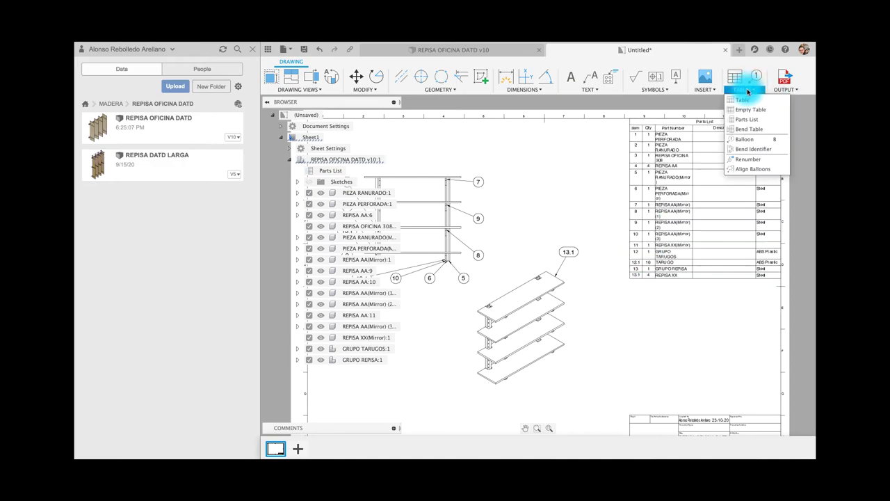
pyautogui.click(743, 109)
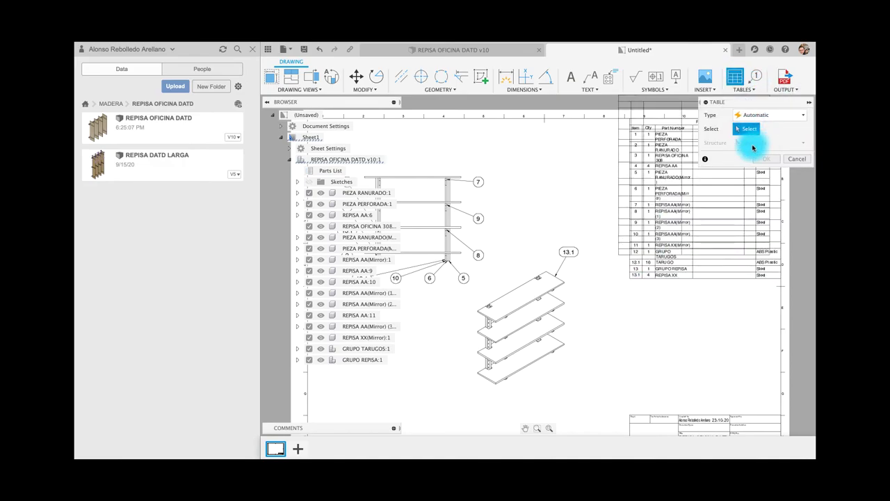
pyautogui.click(796, 158)
pyautogui.scroll(-2, 498, 210)
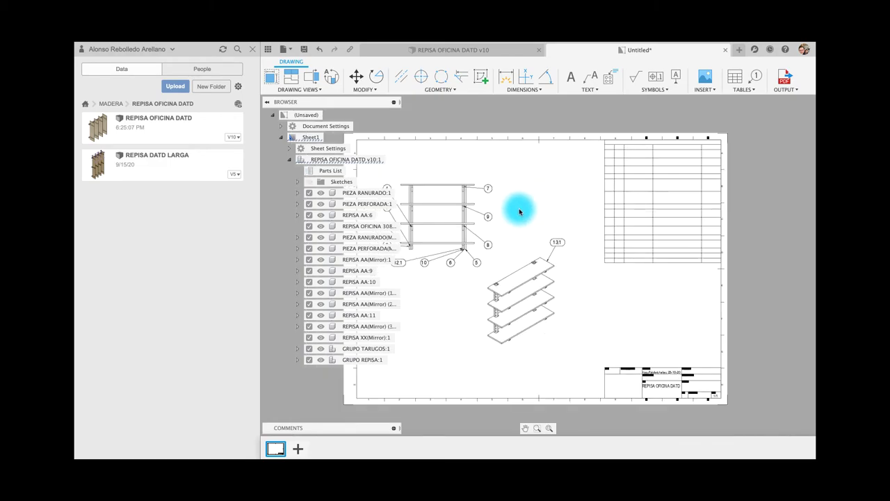
pyautogui.scroll(-1, 517, 206)
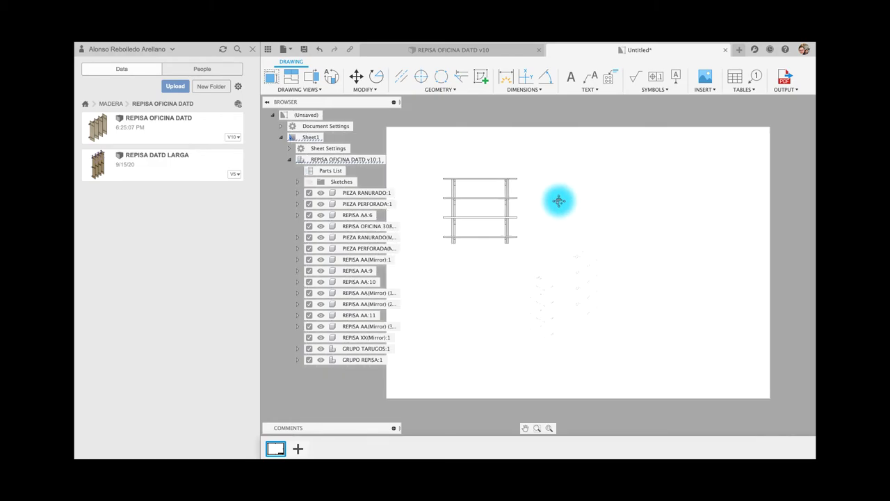
pyautogui.click(253, 49)
# - Zoom in and out on the finished shelf drawing, then return to the REPISA OFICINA DATD v10 model
pyautogui.scroll(2, 522, 236)
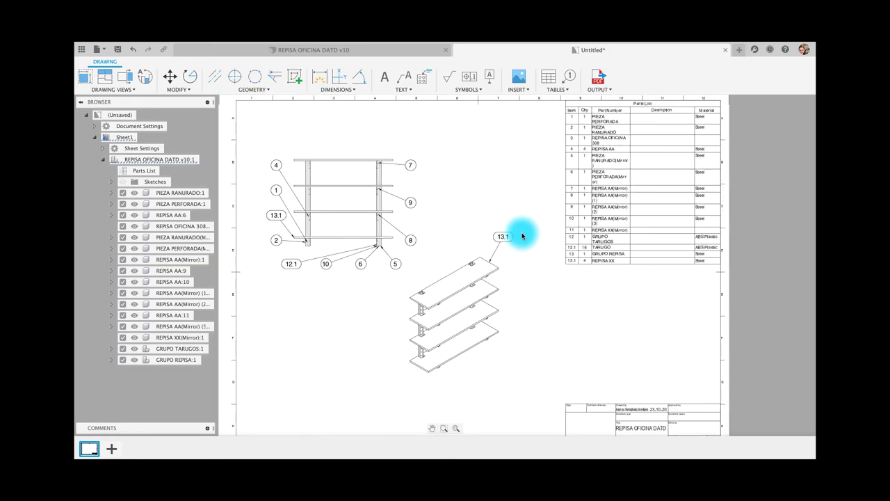
pyautogui.scroll(-1, 522, 236)
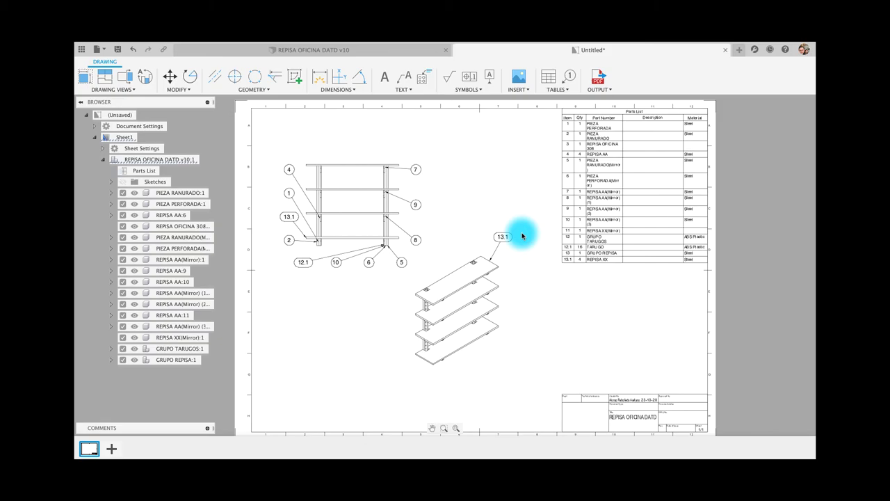
pyautogui.click(391, 51)
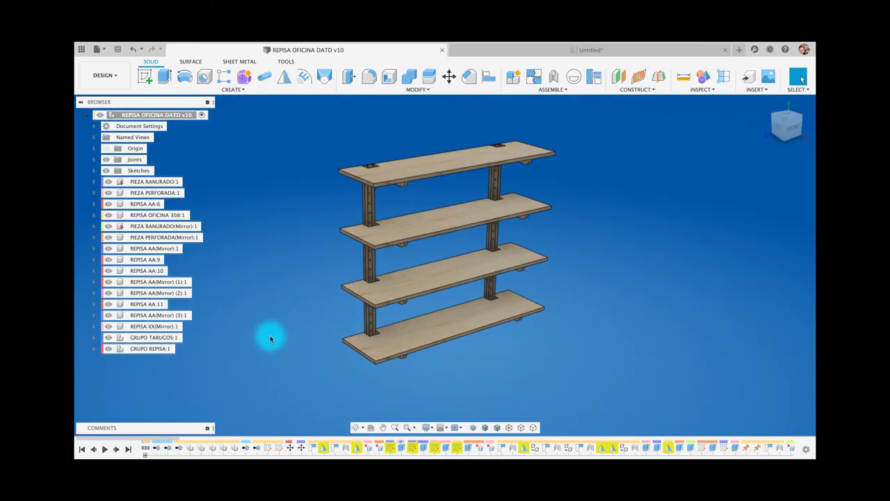
# - Select the PIEZA PERFORADA(Mirror):1 post and create a new A3 ISO drawing of it from the design
pyautogui.click(167, 240)
pyautogui.rightClick(167, 240)
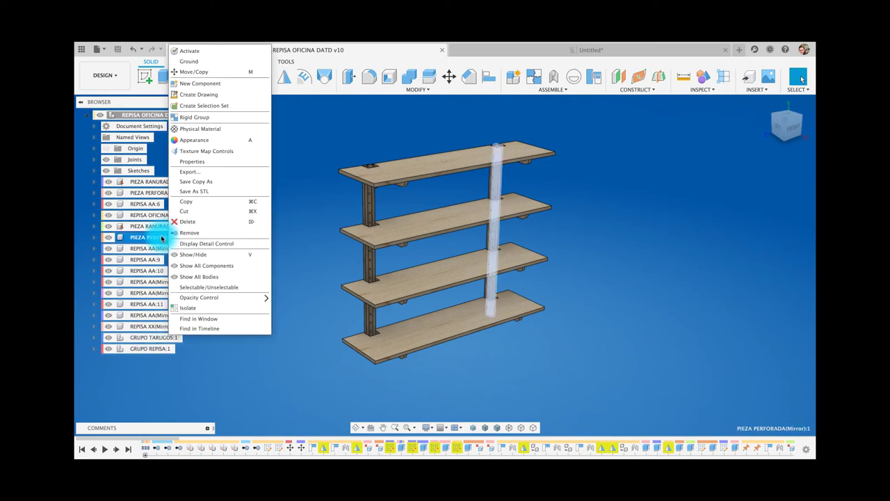
pyautogui.click(158, 237)
pyautogui.doubleClick(160, 237)
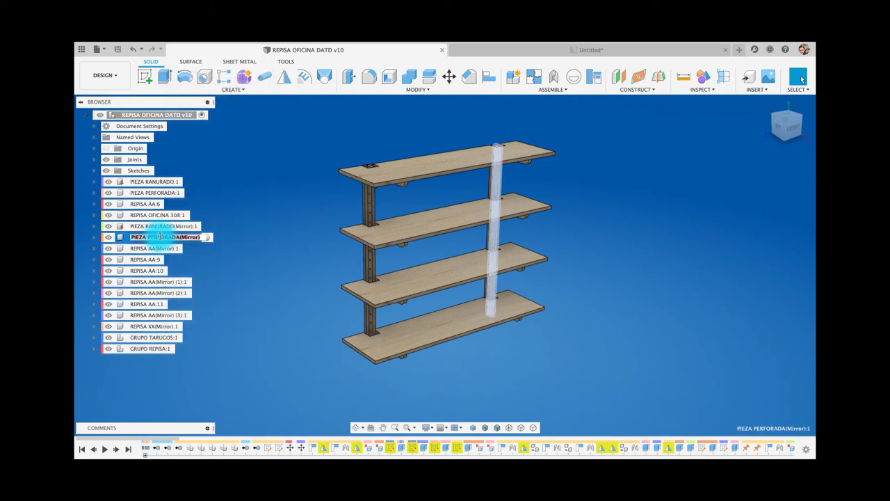
pyautogui.press('Return')
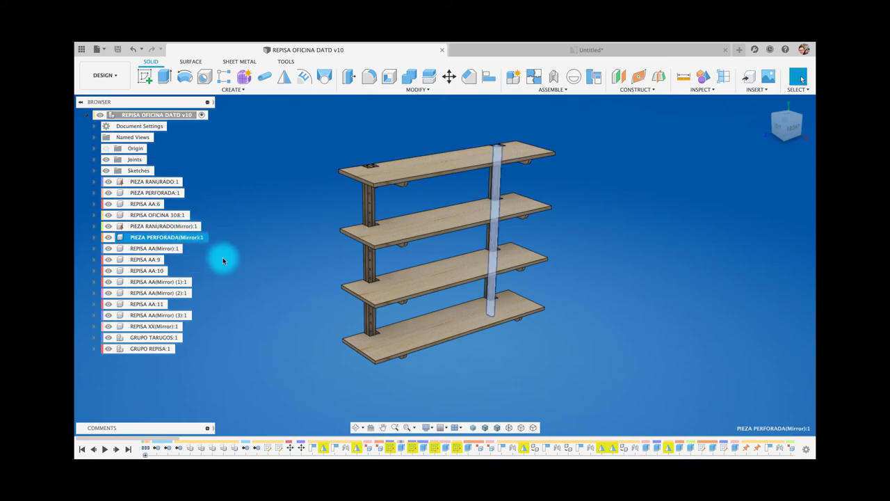
pyautogui.click(119, 75)
pyautogui.moveTo(100, 196)
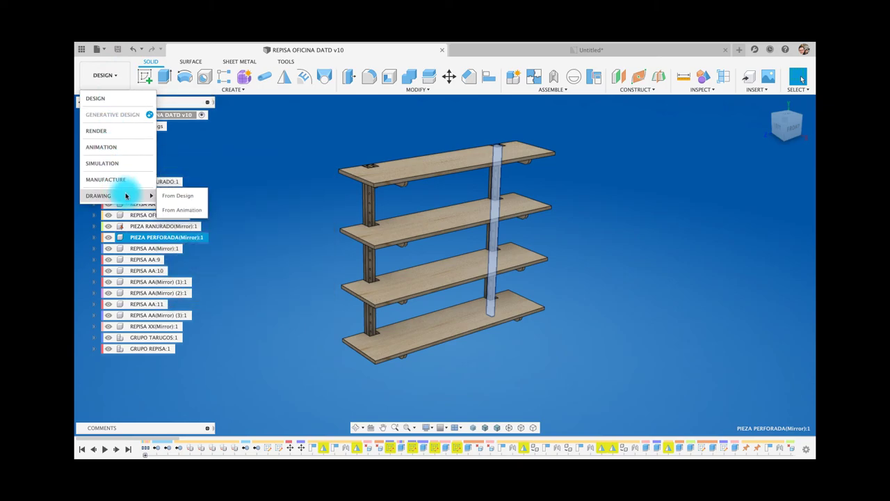
pyautogui.click(177, 196)
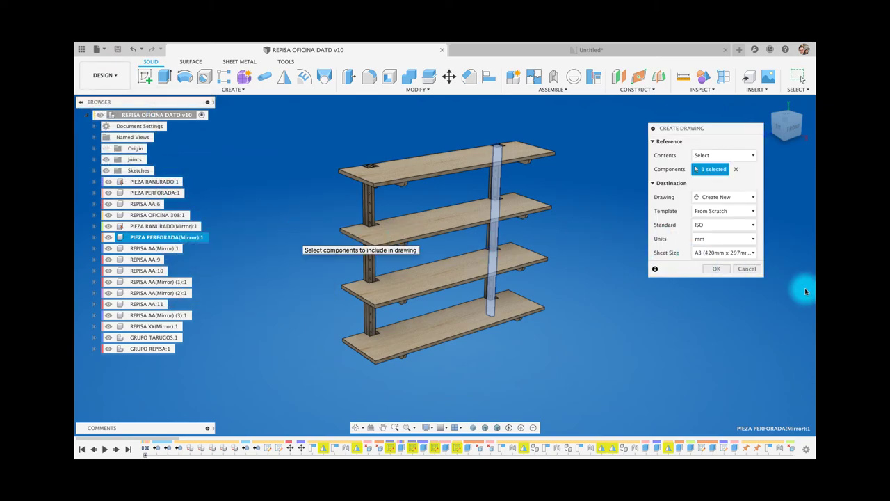
pyautogui.click(716, 271)
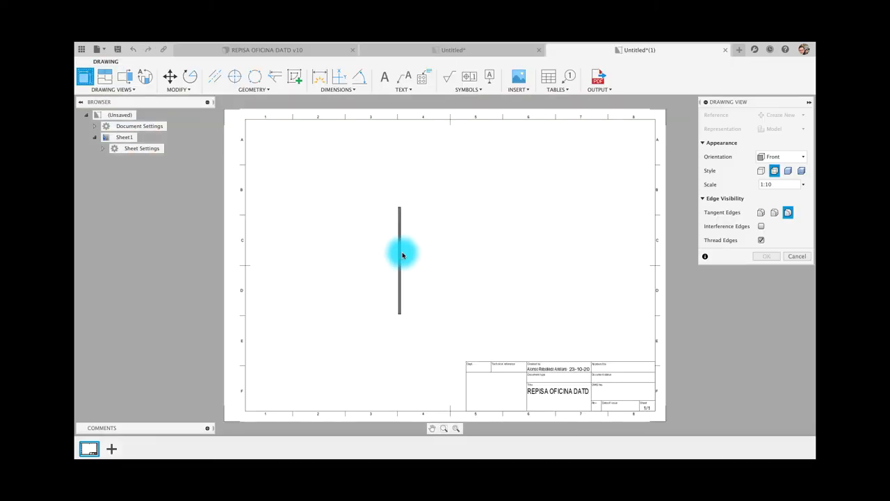
# - Cancel the post's pending 1:10 front view, leaving the A3 sheet empty
pyautogui.click(376, 243)
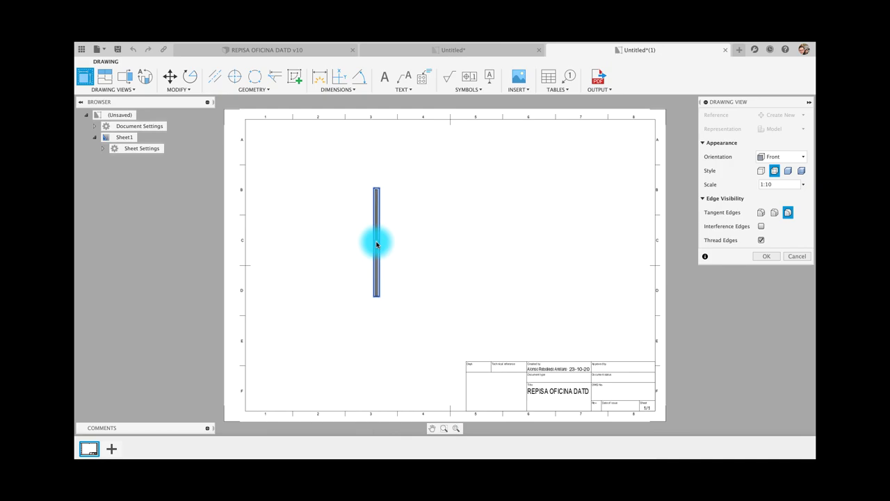
pyautogui.click(798, 257)
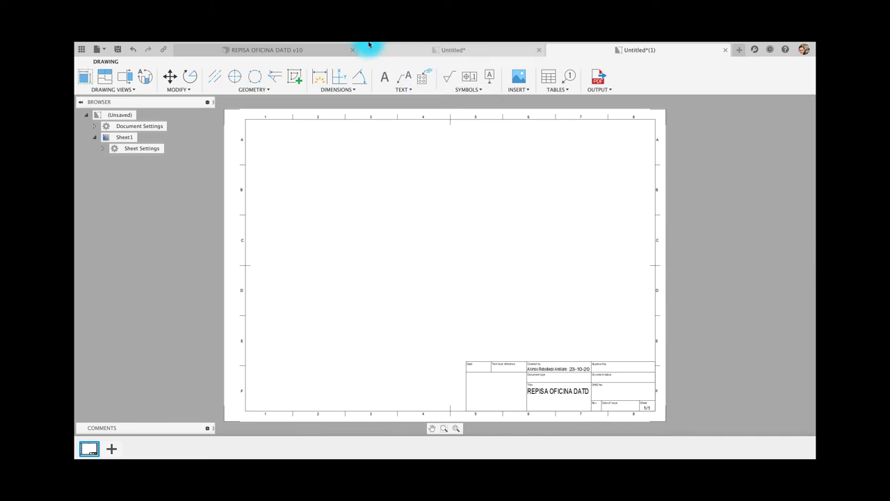
# - Check the REPISA AA(Mirror) (2), REPISA AA:11 and REPISA AA(Mirror) (3) brackets, then reopen the Untitled assembly drawing
pyautogui.click(304, 50)
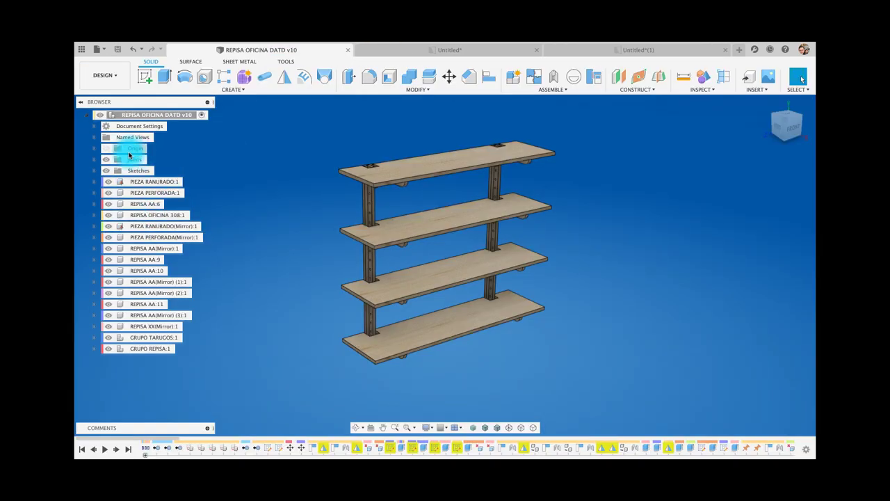
pyautogui.click(155, 293)
pyautogui.keyDown('shift'); pyautogui.click(151, 305); pyautogui.keyUp('shift')
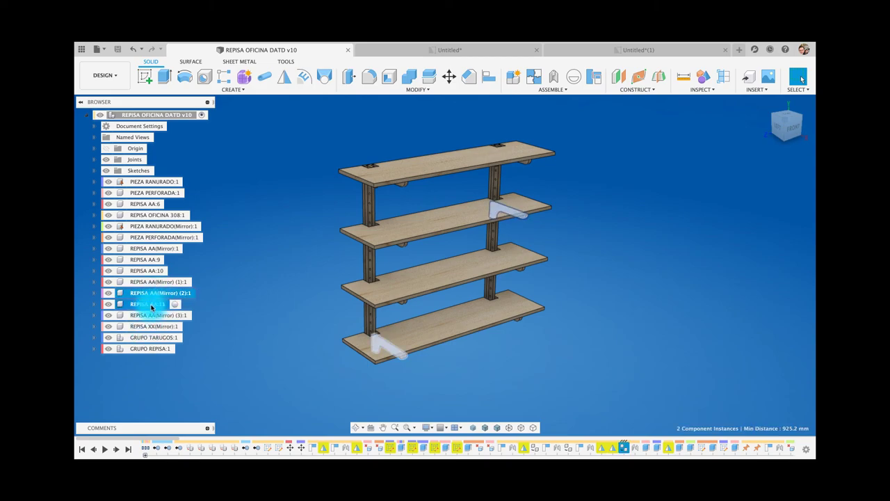
pyautogui.keyDown('shift'); pyautogui.click(158, 316); pyautogui.keyUp('shift')
pyautogui.click(245, 281)
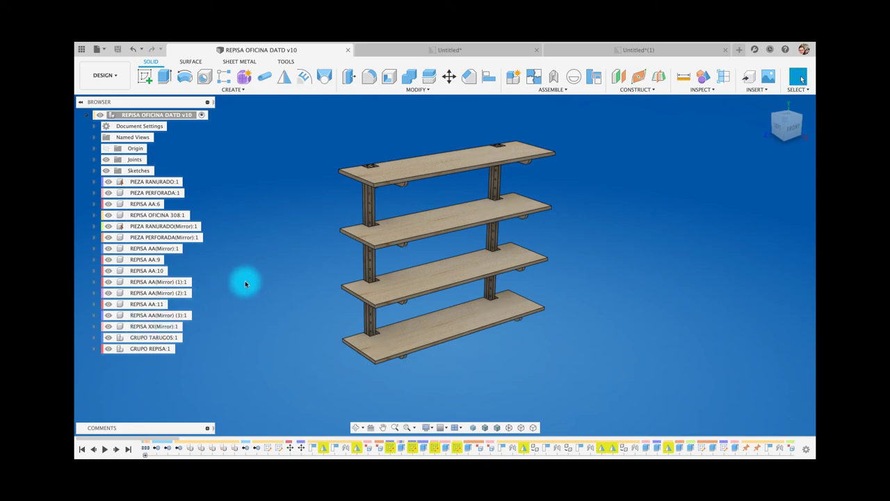
pyautogui.click(487, 49)
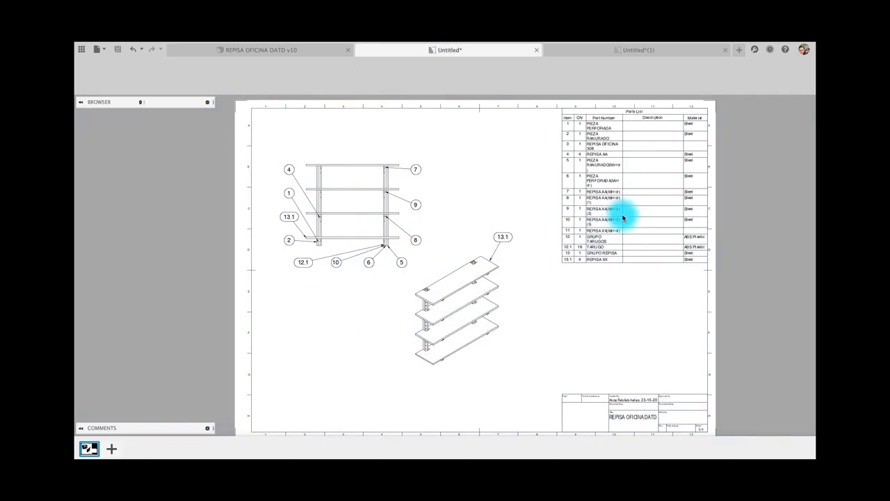